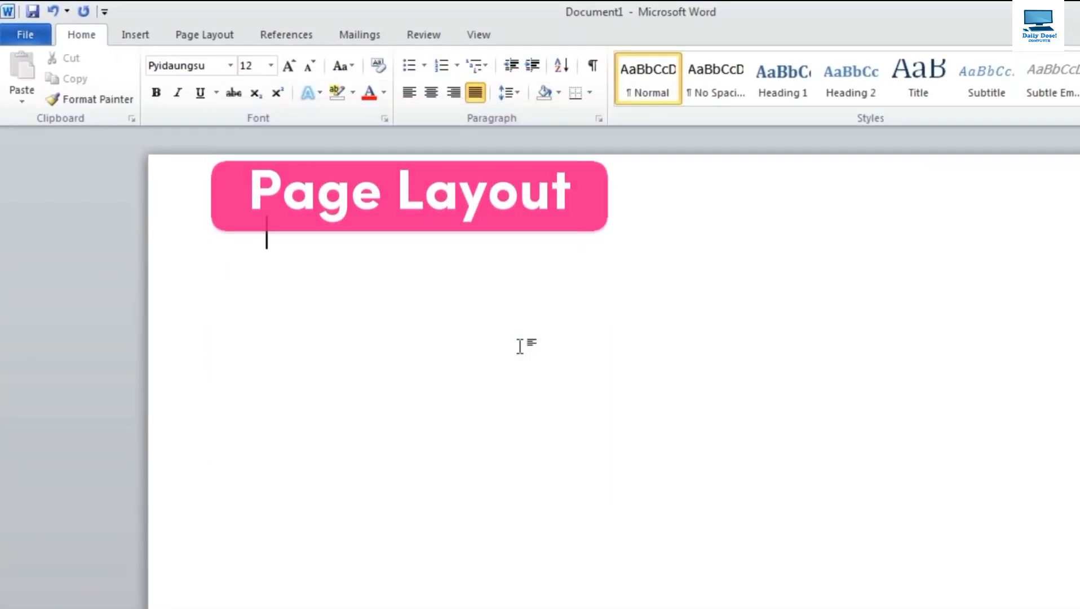
Step: Set the page's top margin to .75 and left margin to .5 inches, and choose Portrait orientation
left_click(216, 40)
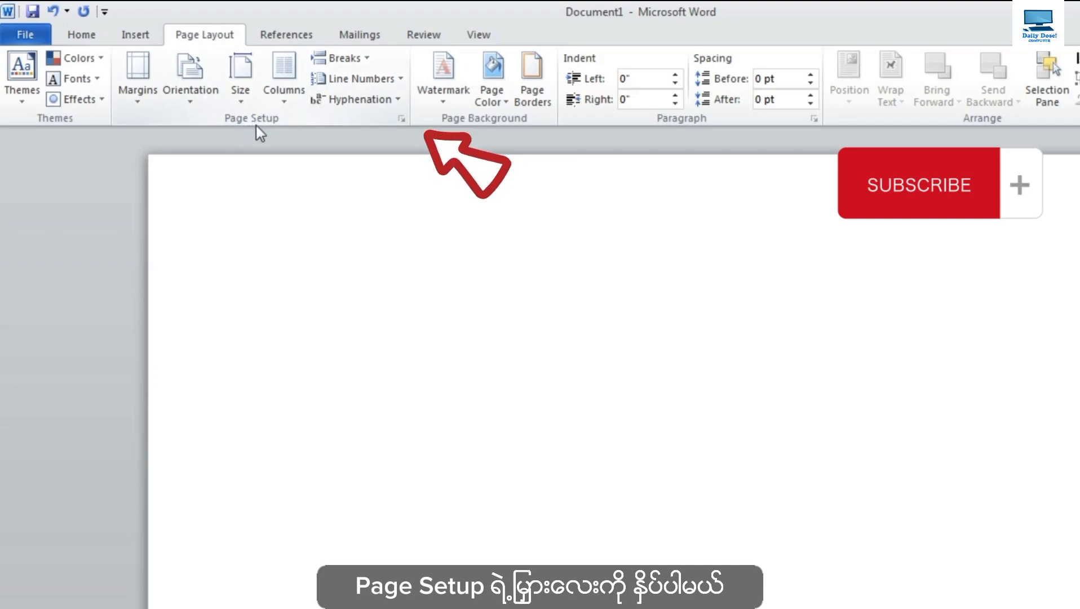
left_click(404, 119)
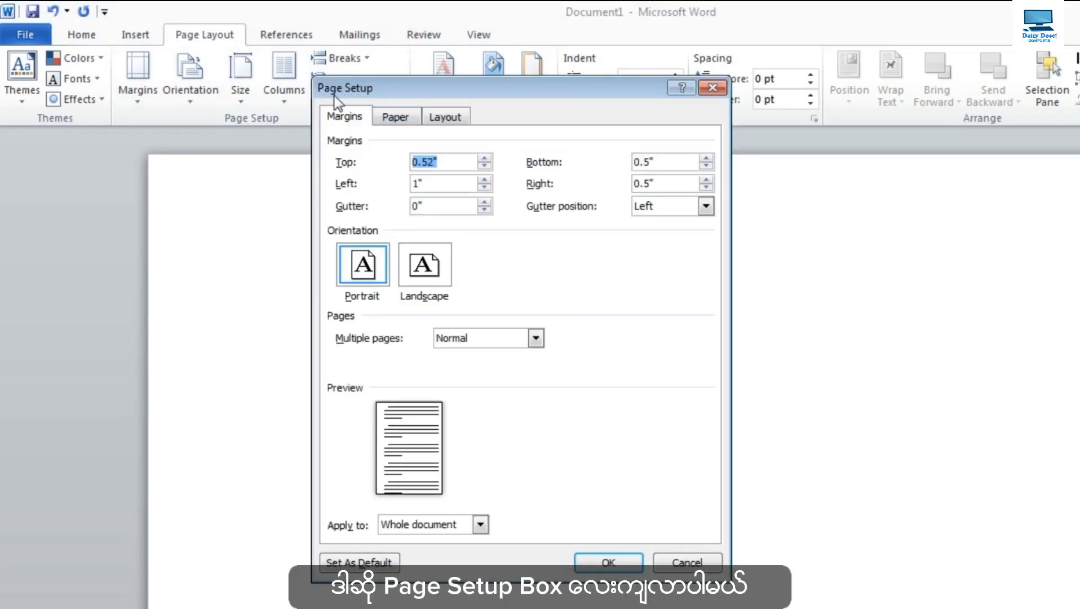
left_click_drag(380, 90, 402, 98)
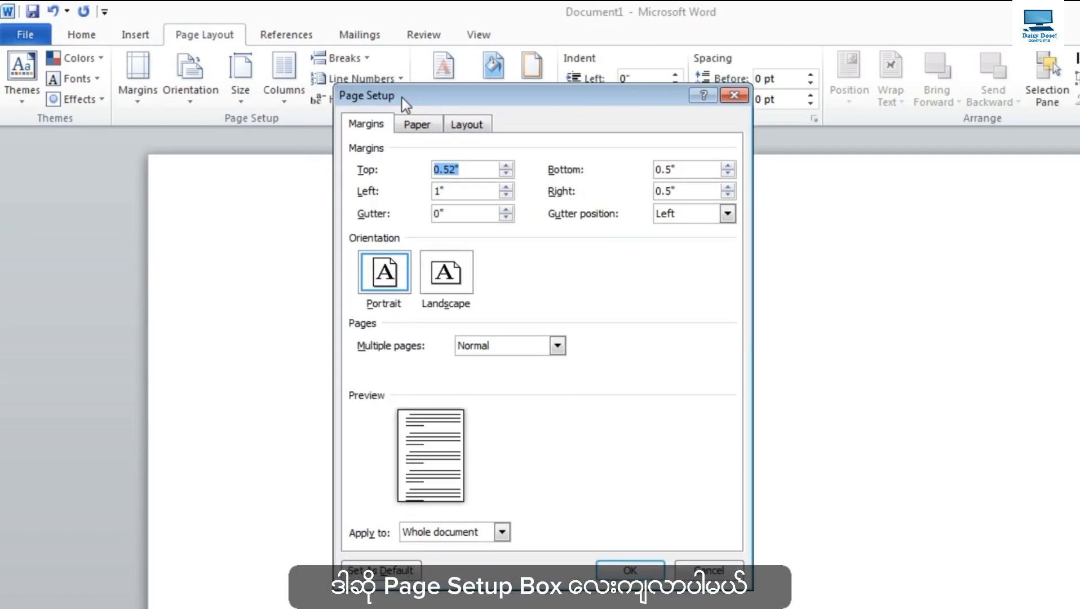
left_click(368, 129)
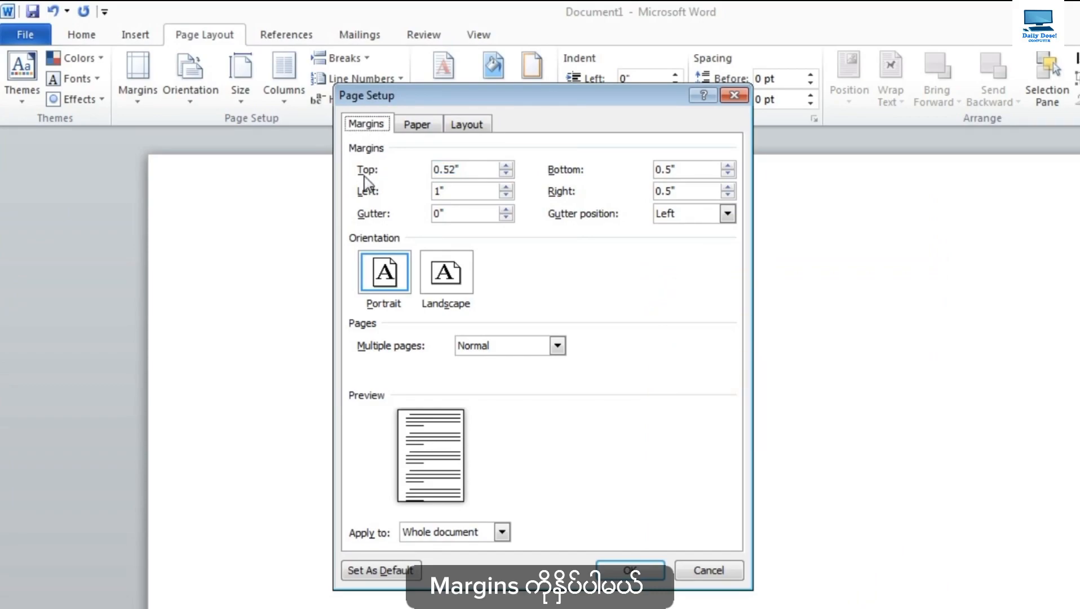
left_click_drag(472, 171, 402, 189)
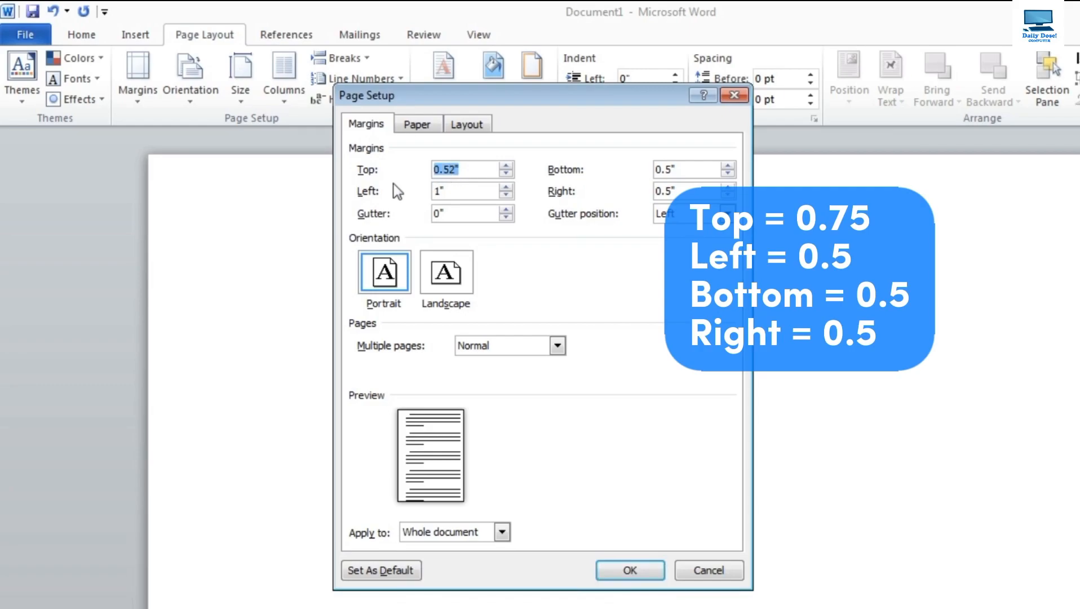
type(".75")
left_click_drag(695, 170, 669, 177)
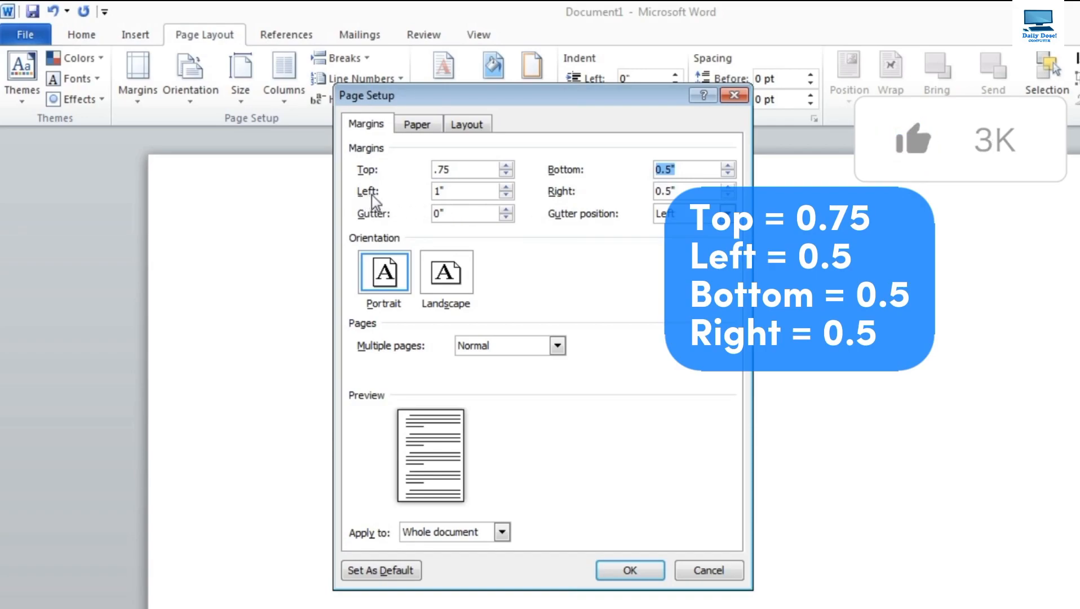
left_click_drag(458, 193, 415, 213)
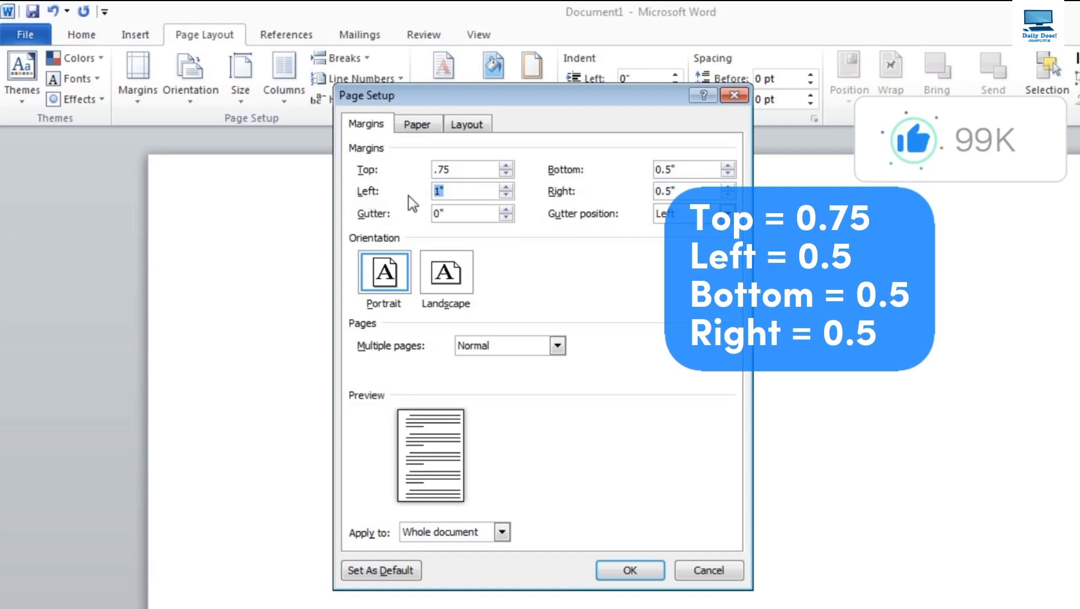
type(".5")
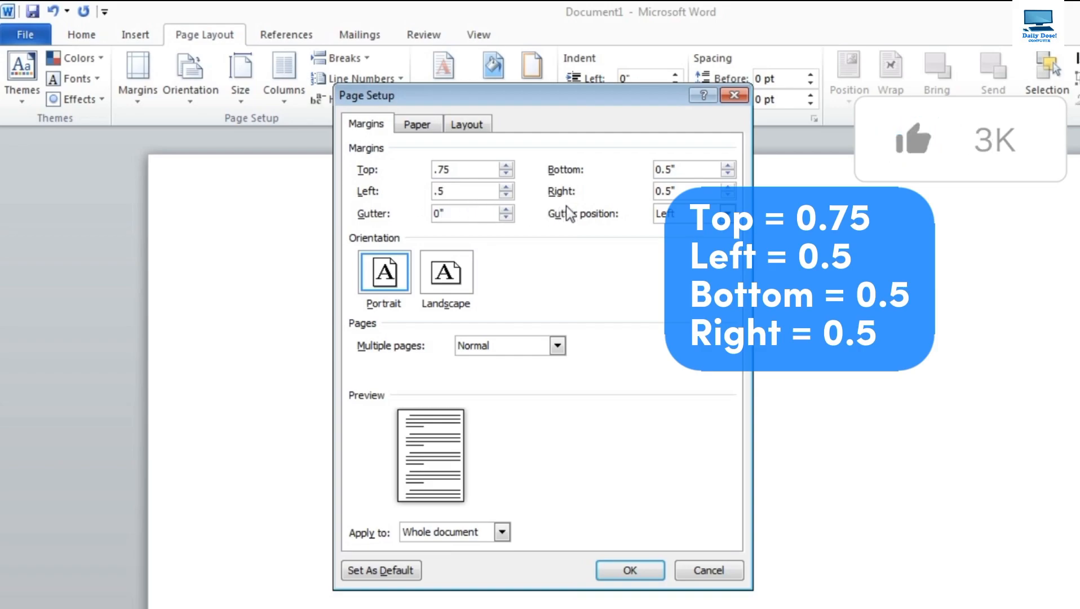
key("Tab")
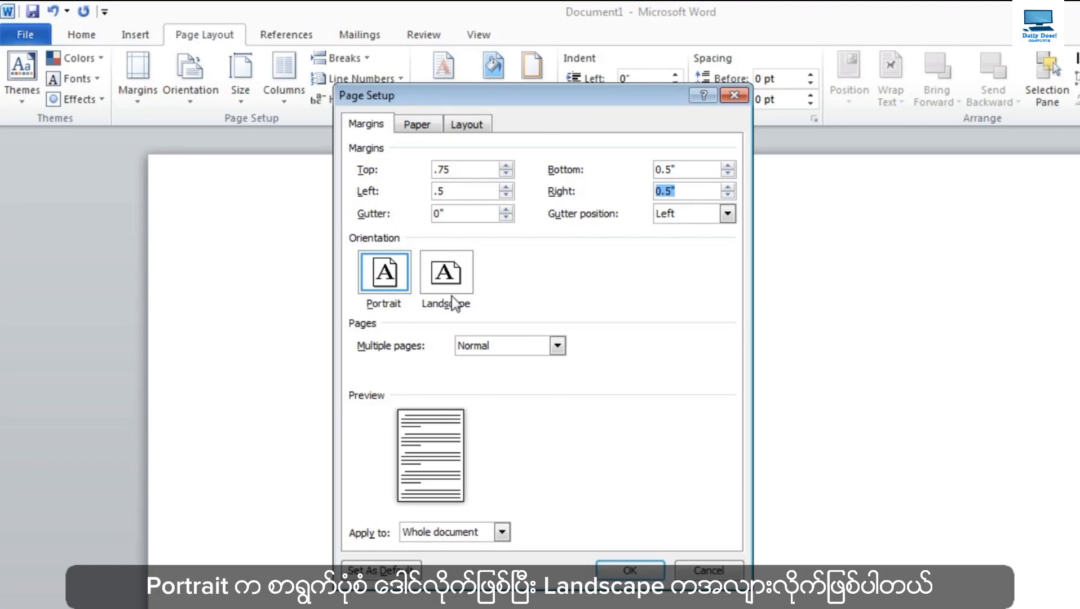
left_click(387, 282)
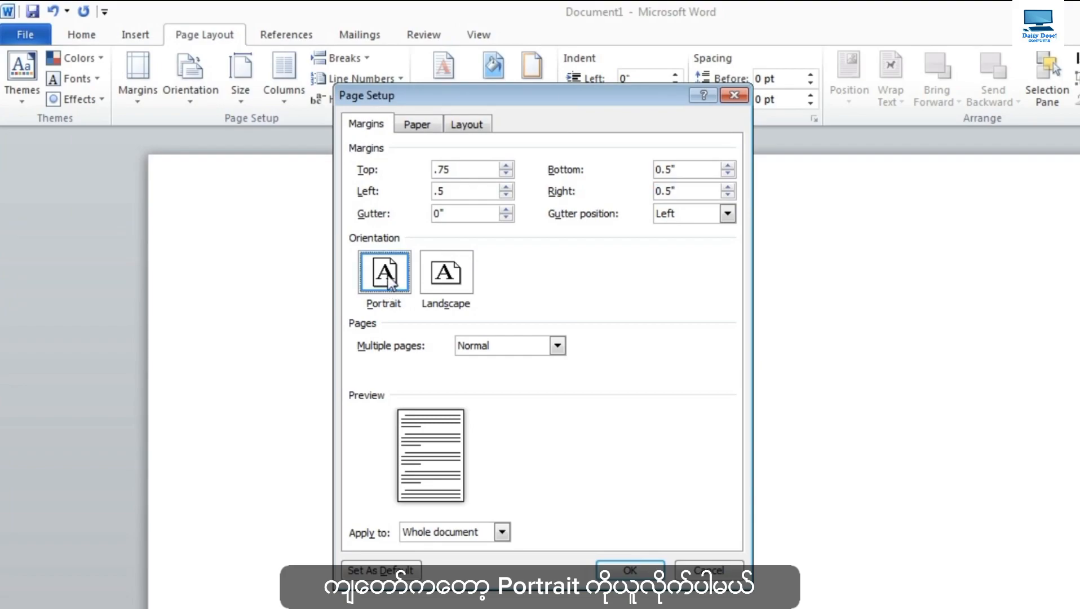
Step: Set the paper size to A4 and apply the page setup to the document
left_click(417, 128)
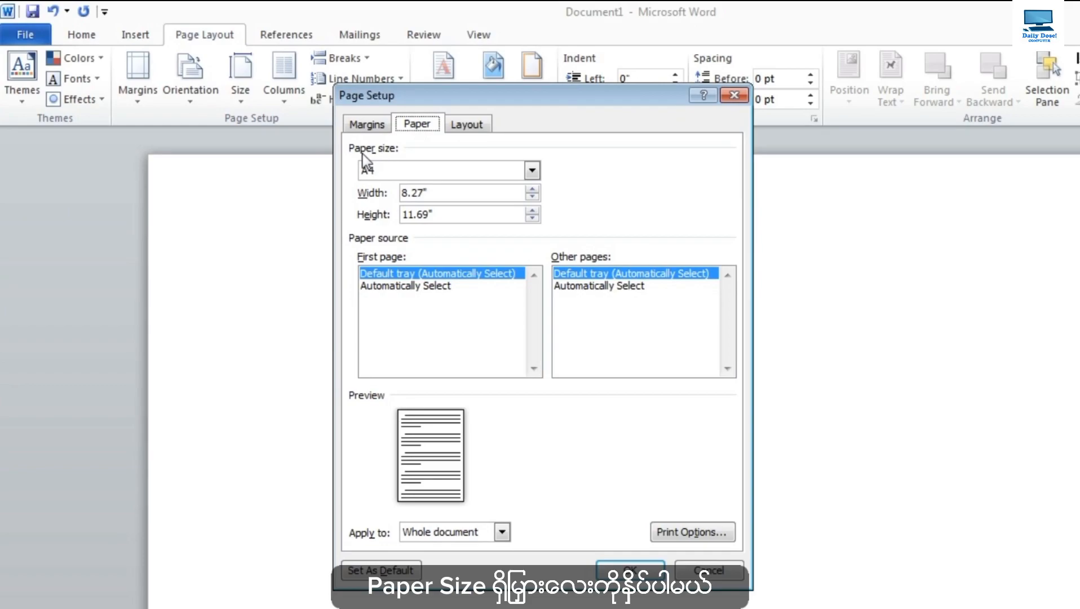
left_click(532, 169)
mouse_move(530, 199)
left_mouse_down()
mouse_move(532, 226)
mouse_move(533, 204)
left_mouse_up()
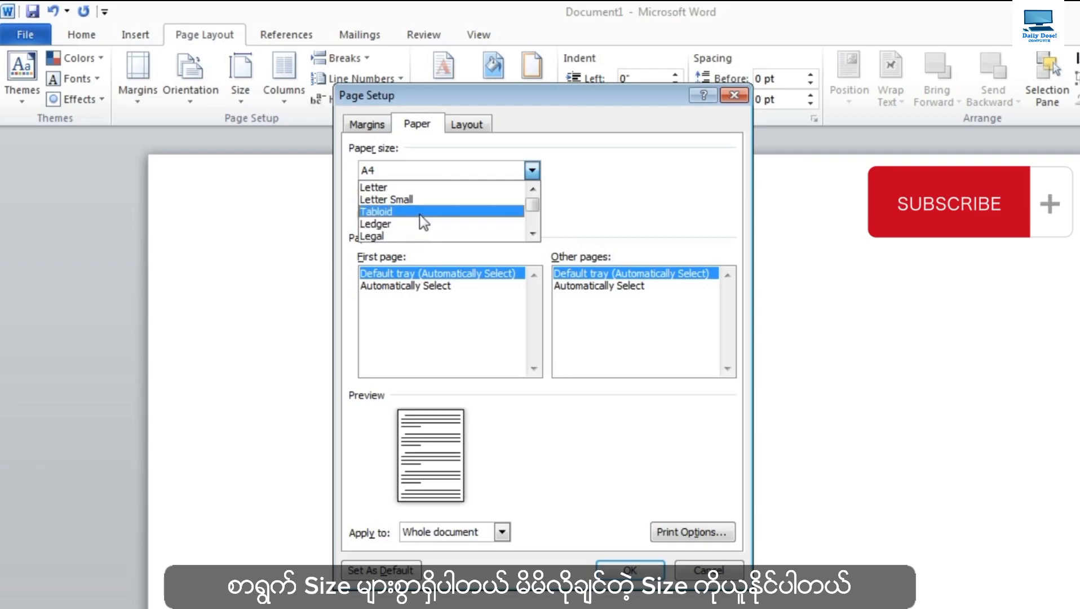
scroll(420, 215, "down", 3)
scroll(420, 215, "down", 2)
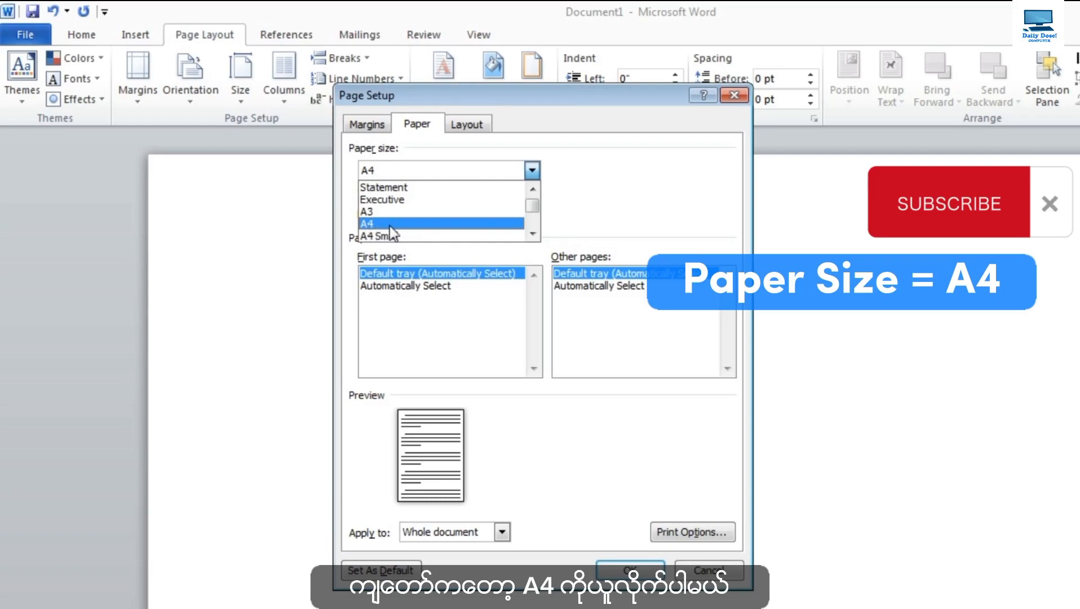
left_click(406, 224)
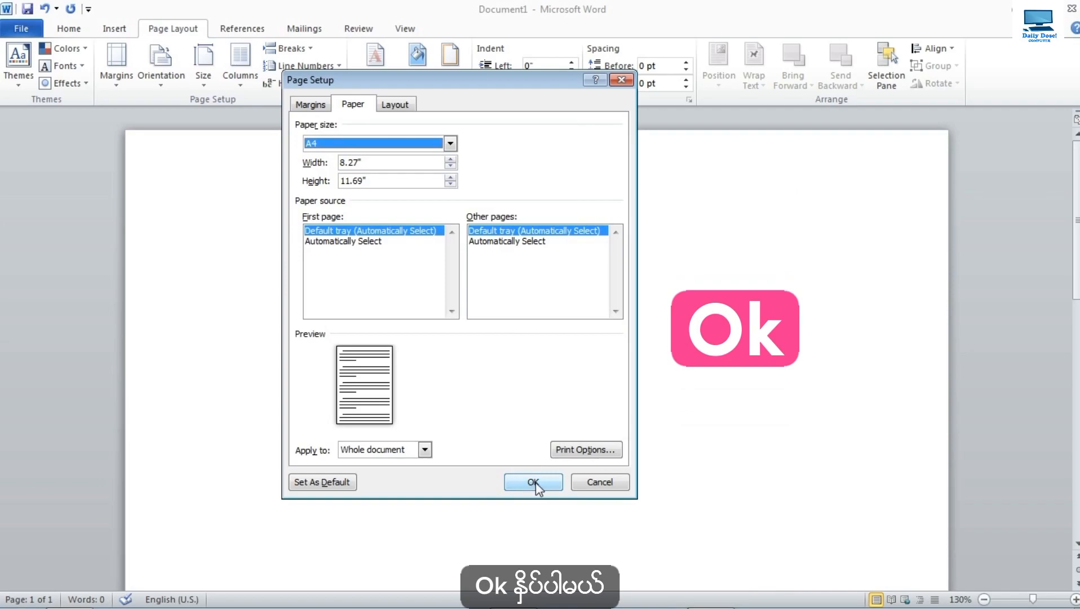
left_click(534, 482)
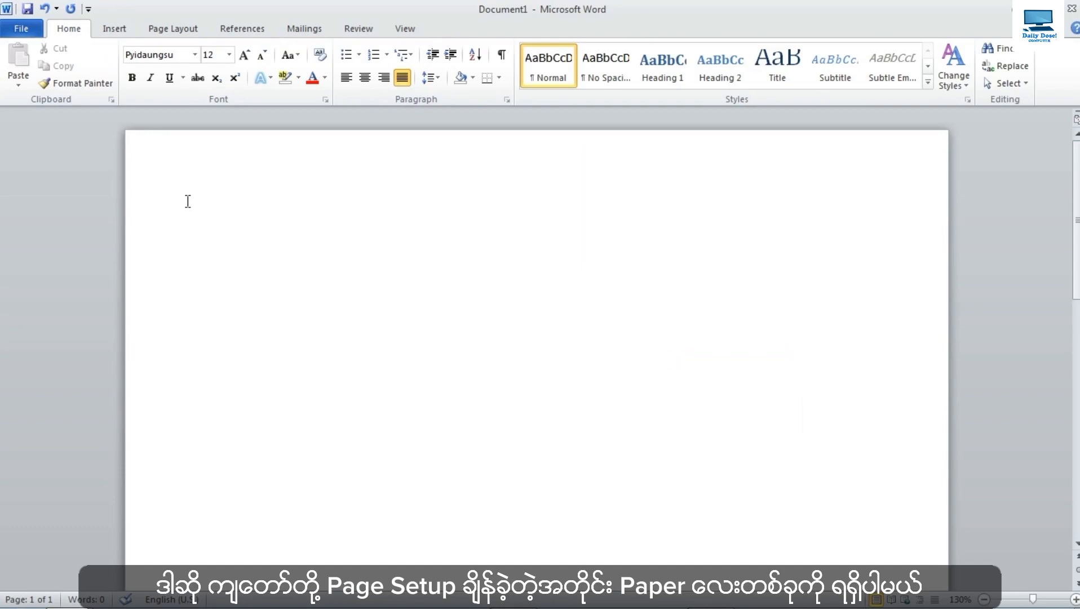
Step: Enter the heading "ကျောင်းသားစာရင်း" at the start of the page and centre it
key("alt+shift")
type("ကေျာင်းသားစာ")
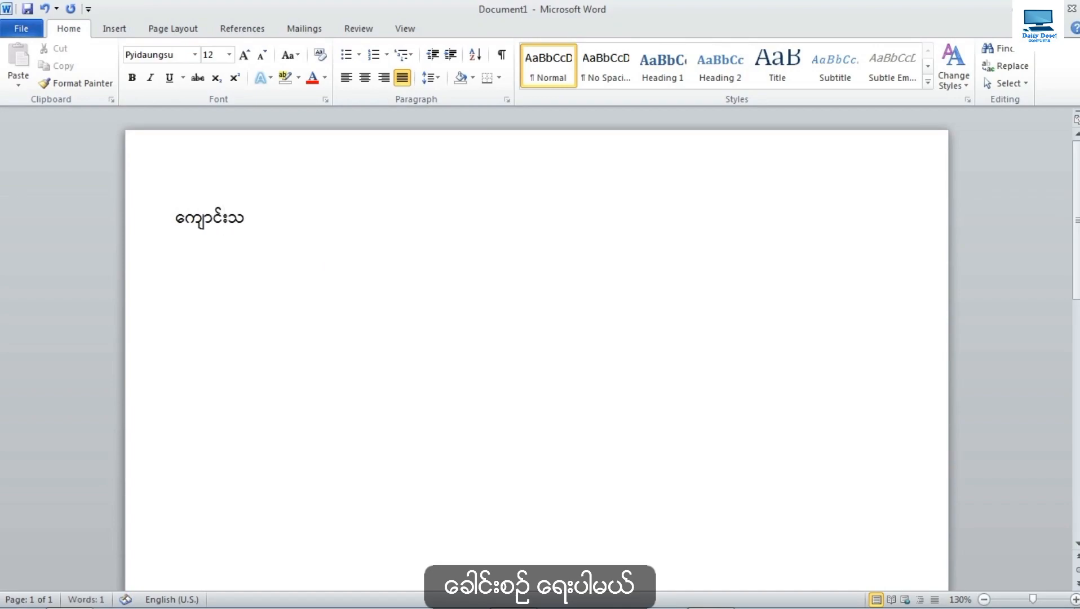
type("ရင်း")
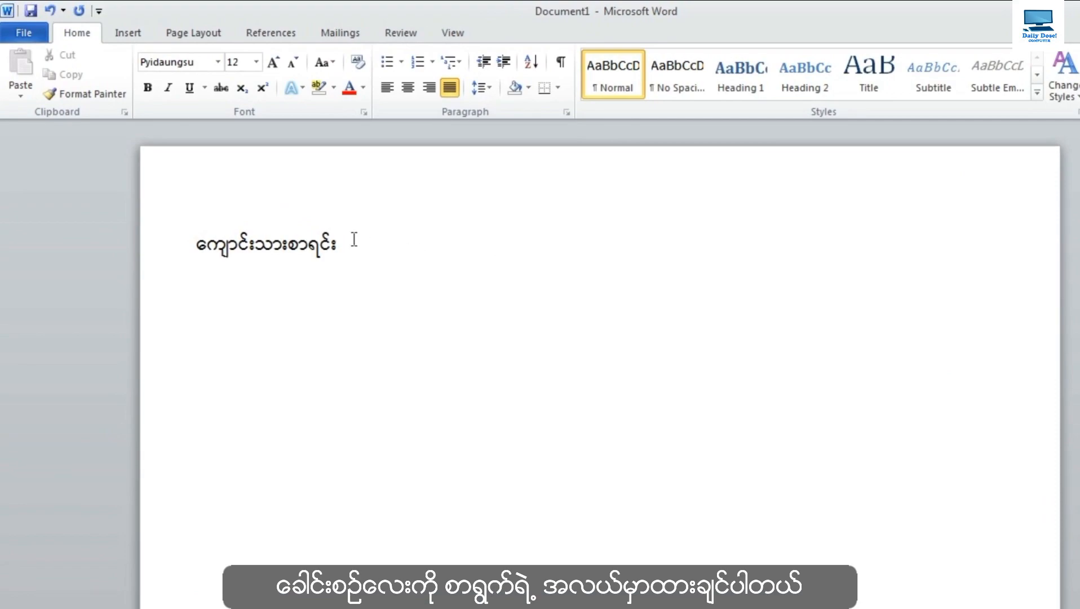
left_click_drag(342, 238, 193, 239)
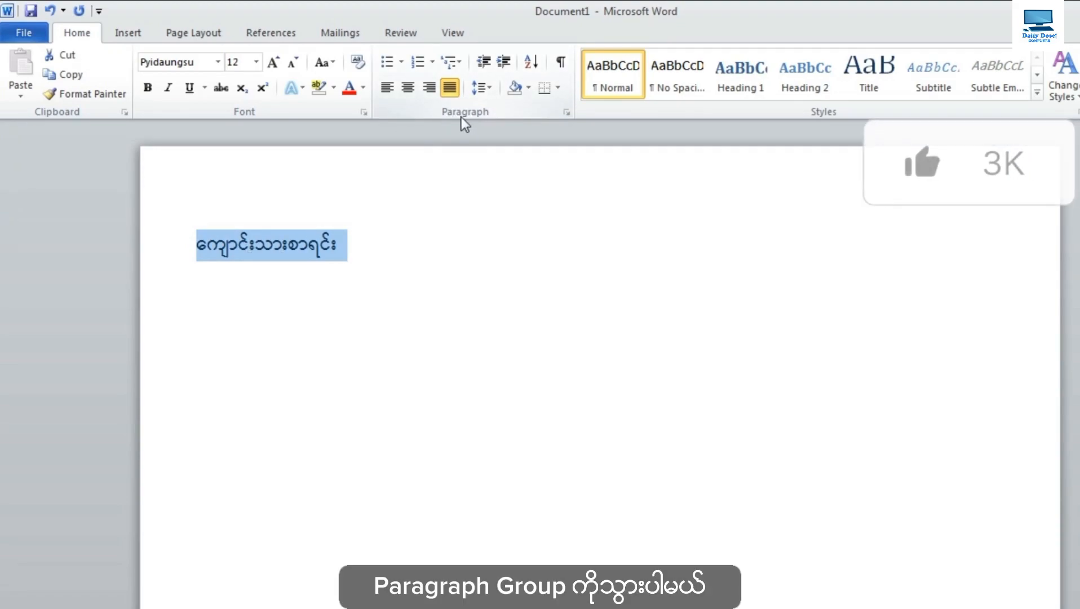
left_click(408, 90)
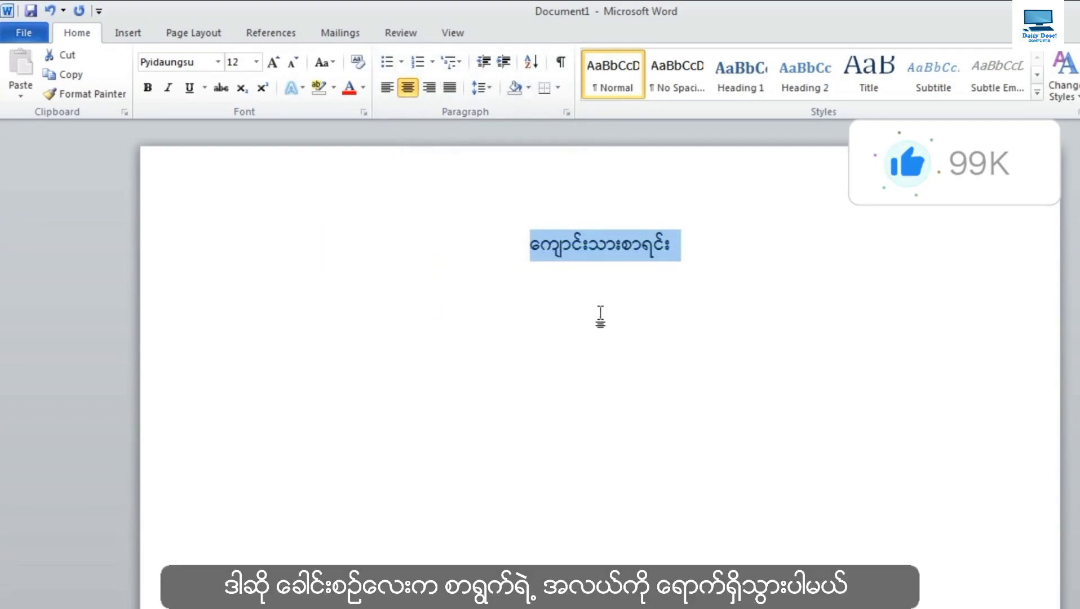
left_click(589, 274)
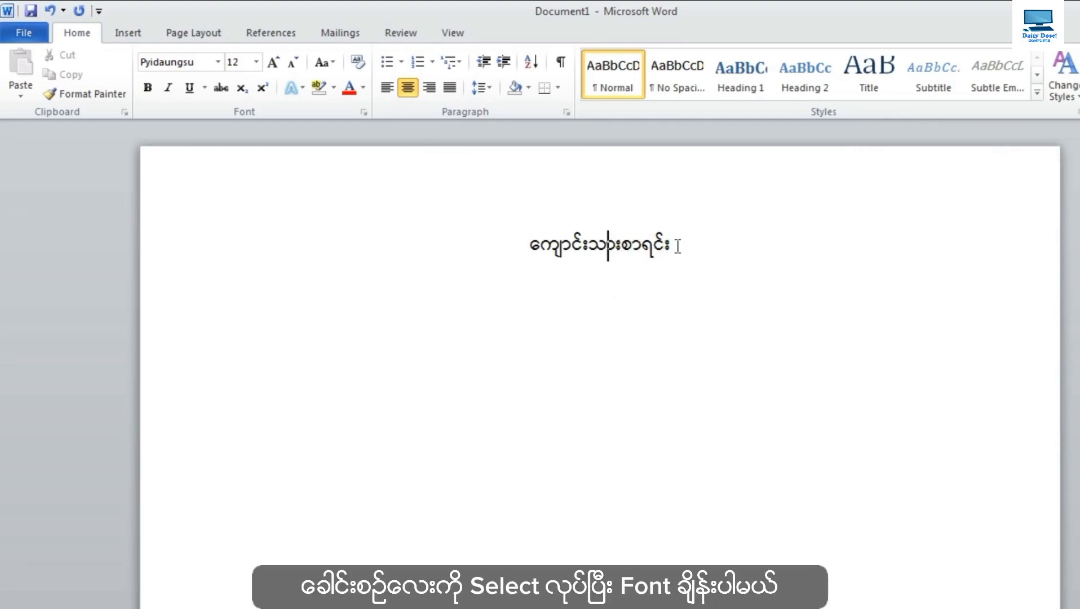
Step: Format the heading in the Pyidaungsu font at size 16 and make it bold
left_click_drag(674, 245, 526, 249)
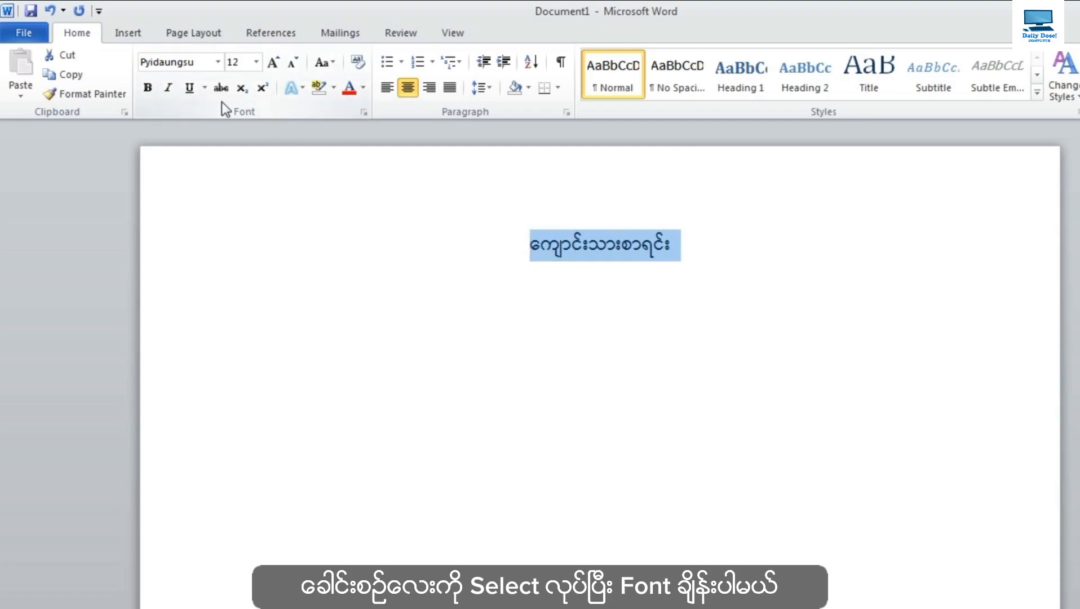
left_click(191, 62)
type("Py")
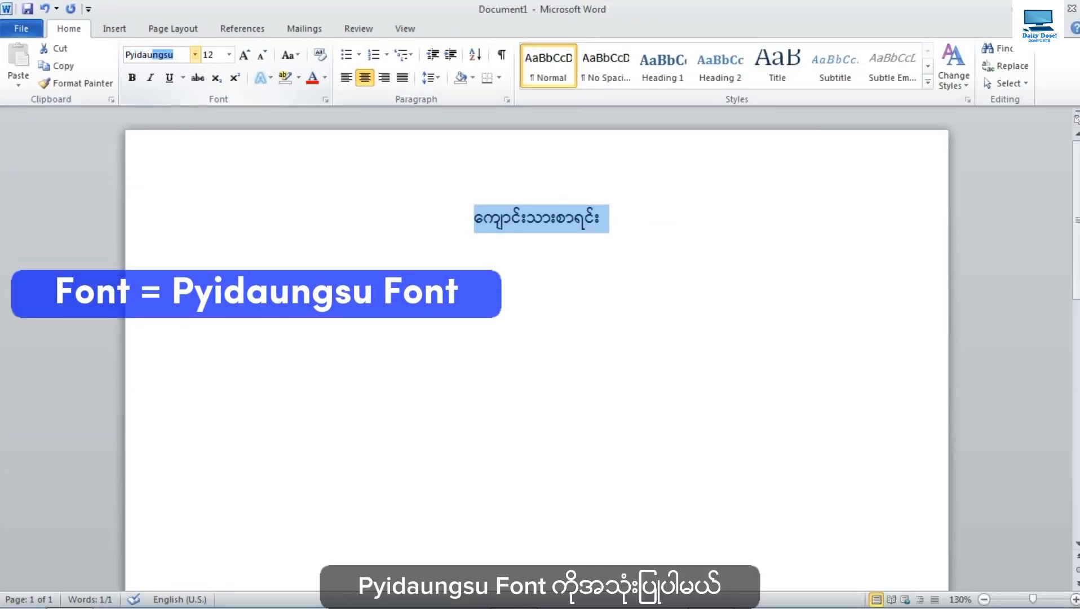
key("Return")
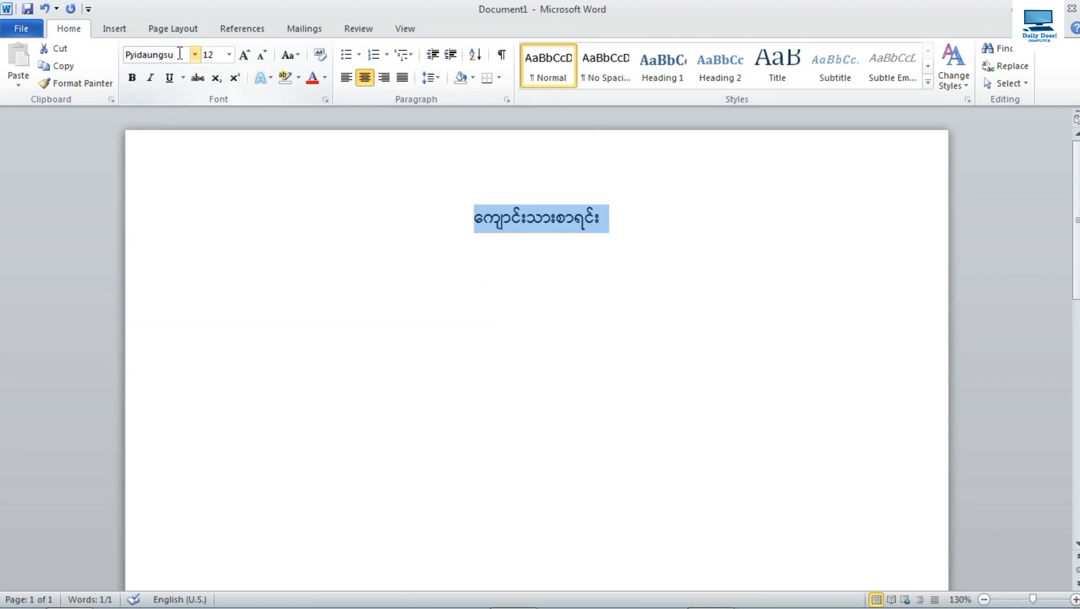
left_click(229, 55)
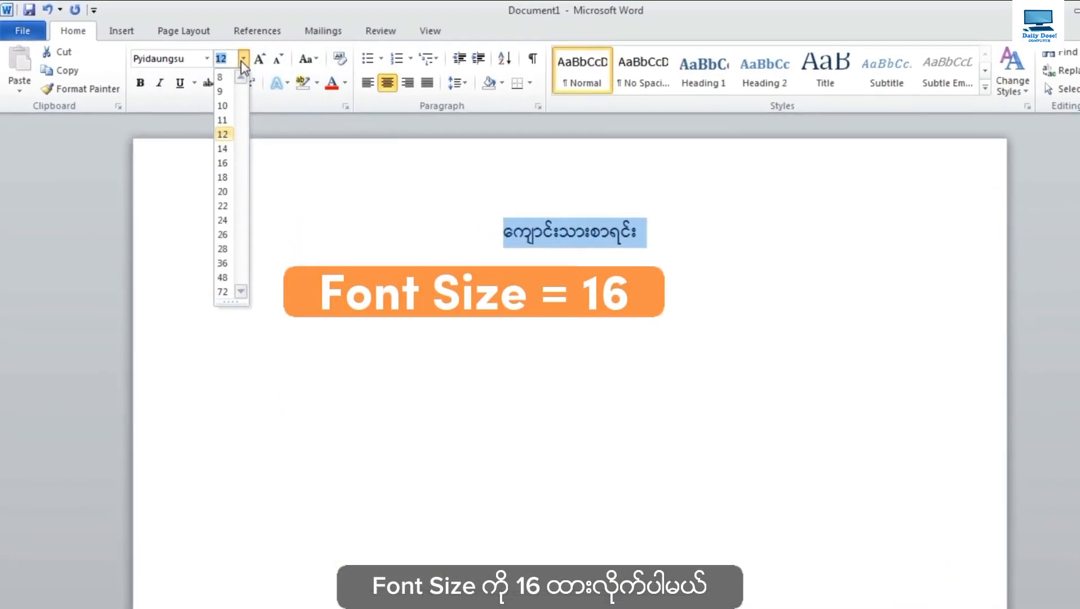
left_click(238, 172)
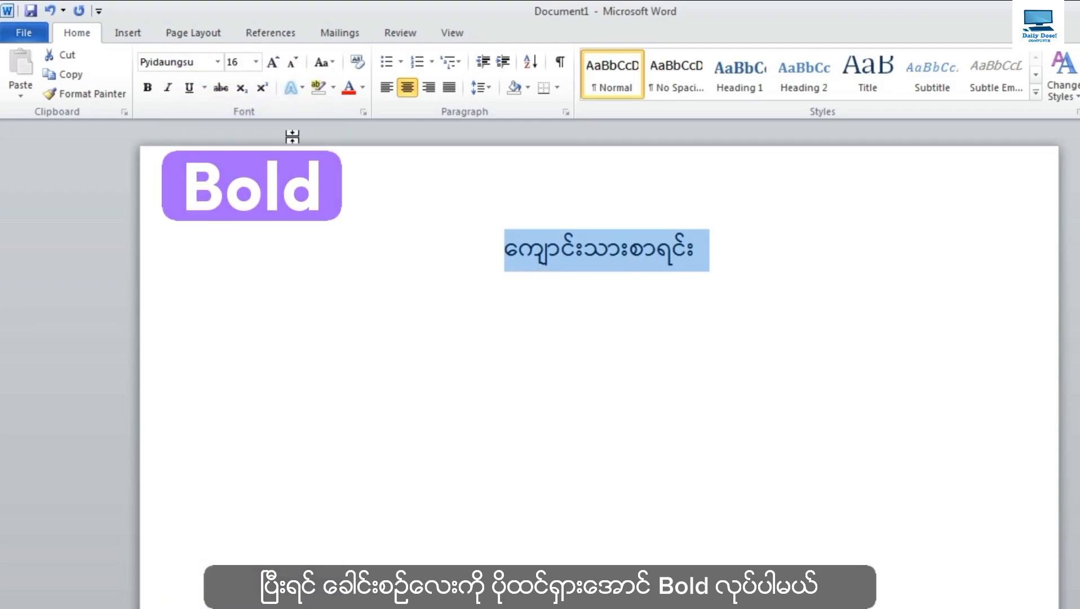
left_click(150, 92)
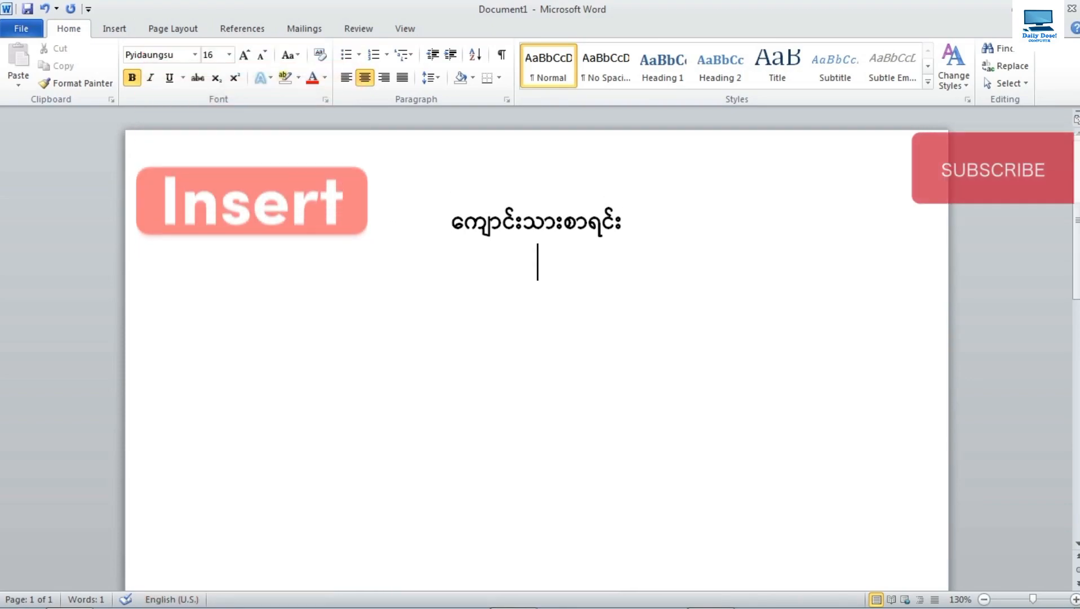
Step: Insert a table with four columns and three rows below the heading, and undo the insertion
left_click(113, 31)
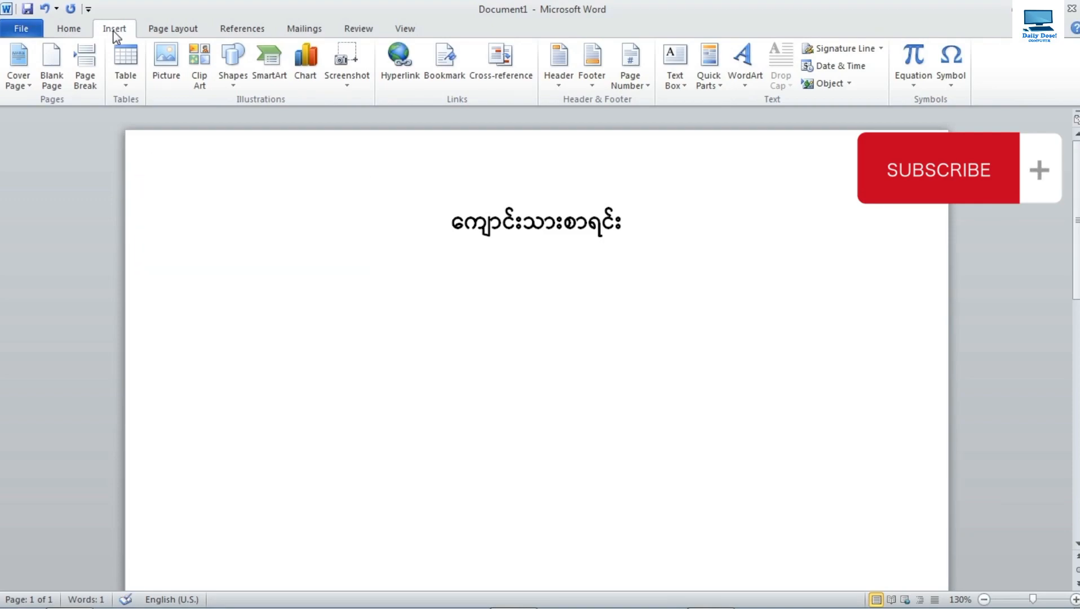
left_click(124, 85)
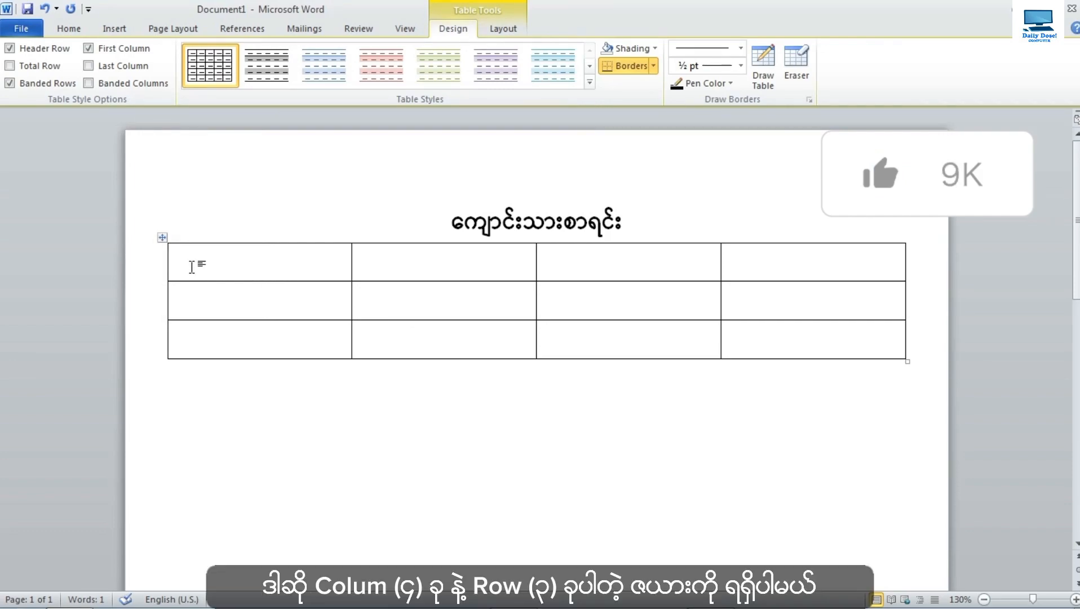
left_click_drag(171, 272, 800, 274)
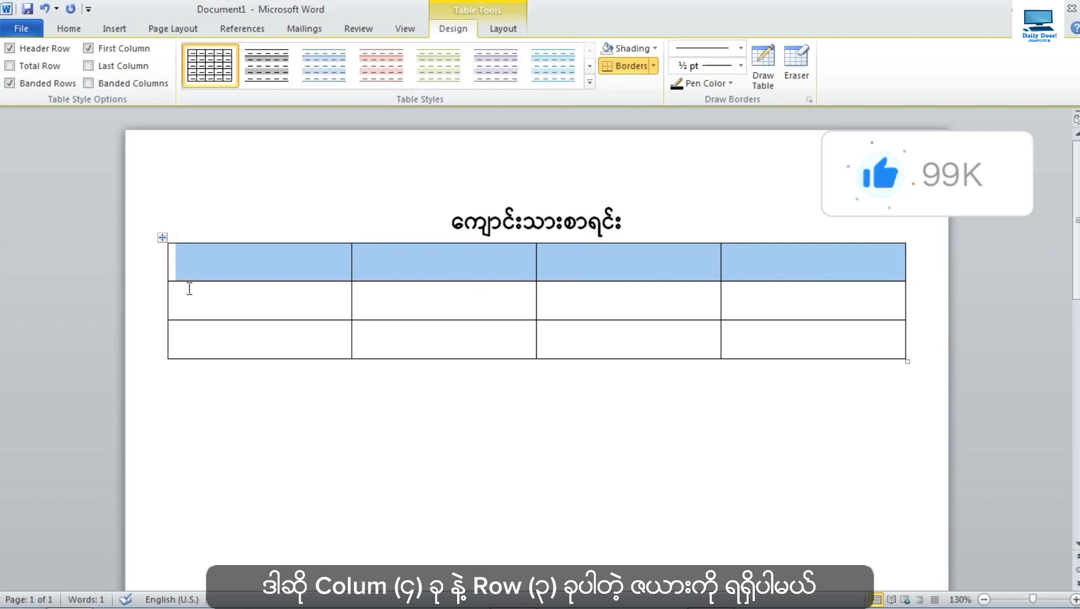
left_click_drag(166, 276, 181, 342)
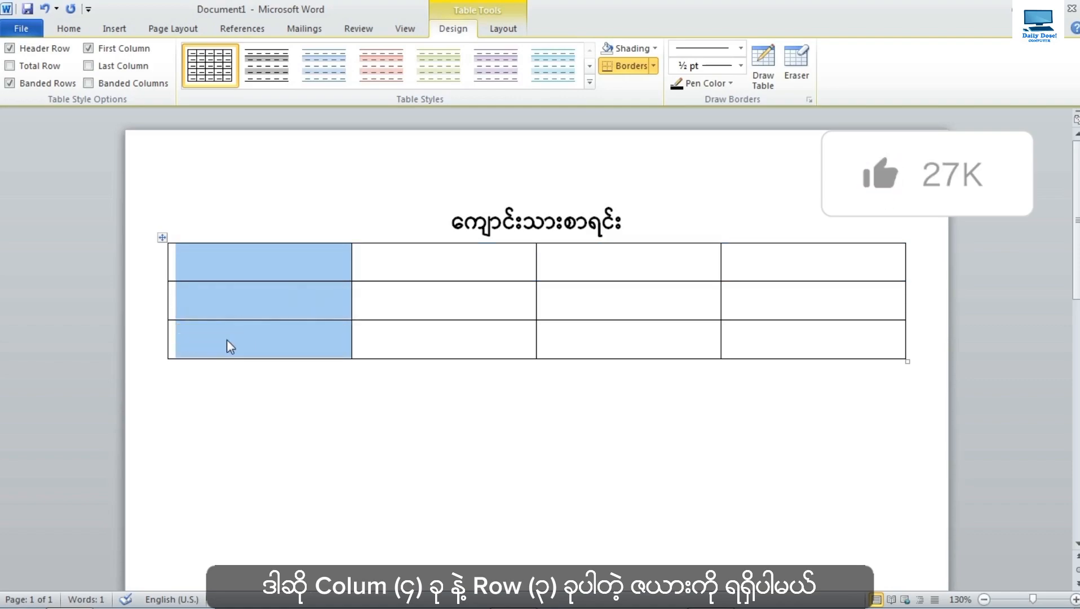
left_click(309, 406)
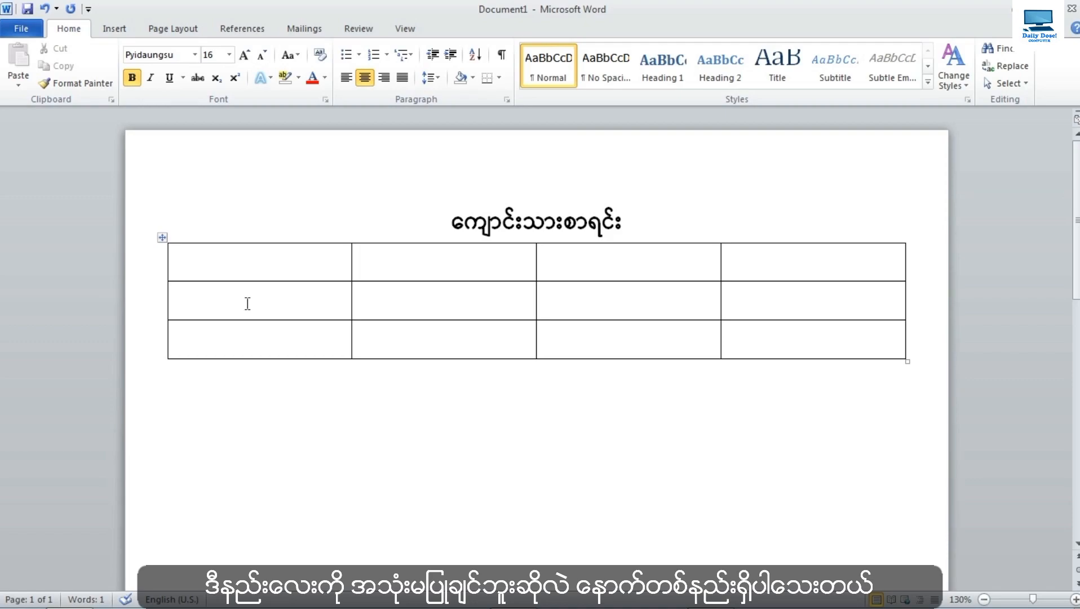
key("ctrl+z")
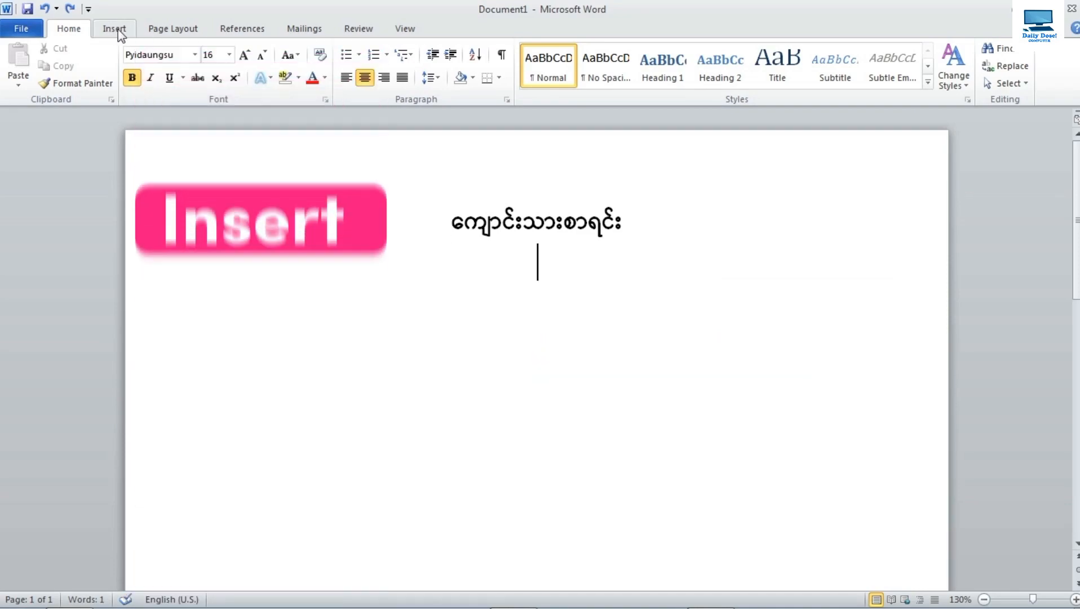
Step: Insert a table with 5 columns and 4 rows below the heading
left_click(118, 30)
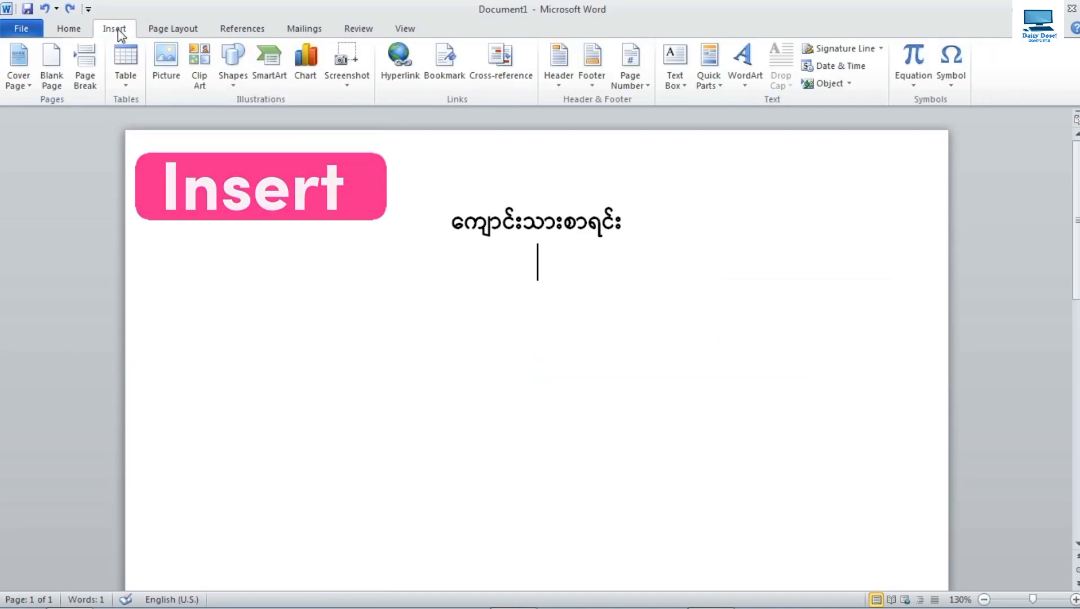
left_click(126, 86)
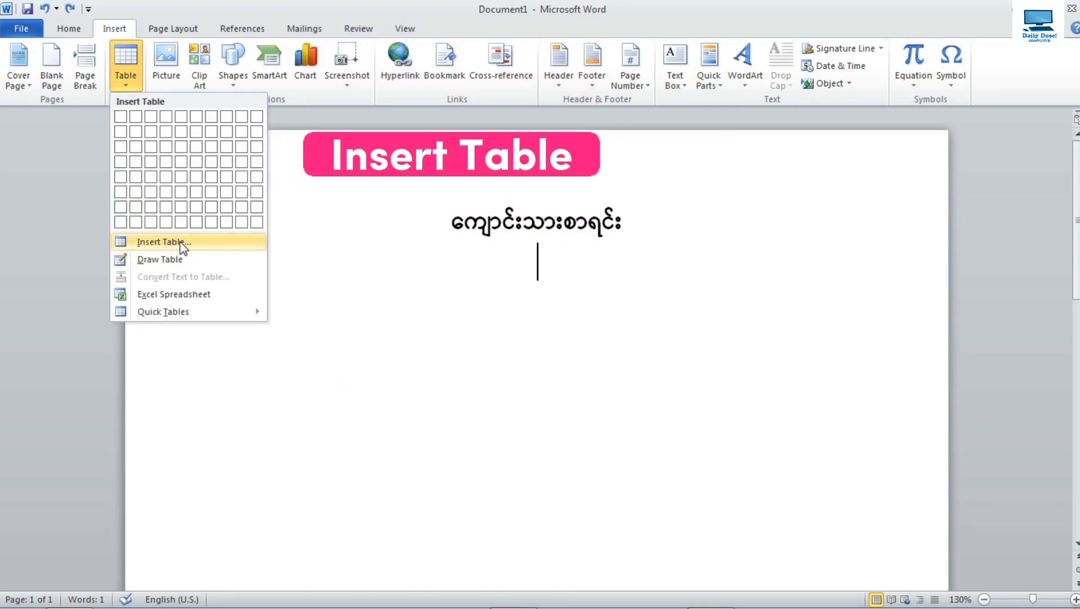
left_click(210, 247)
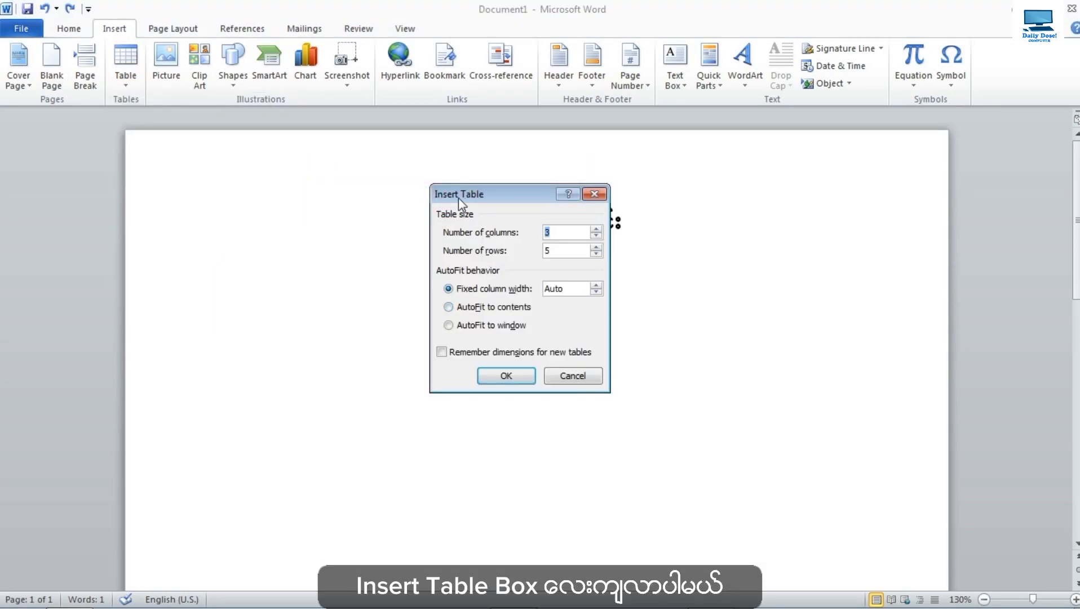
left_click_drag(509, 189, 496, 191)
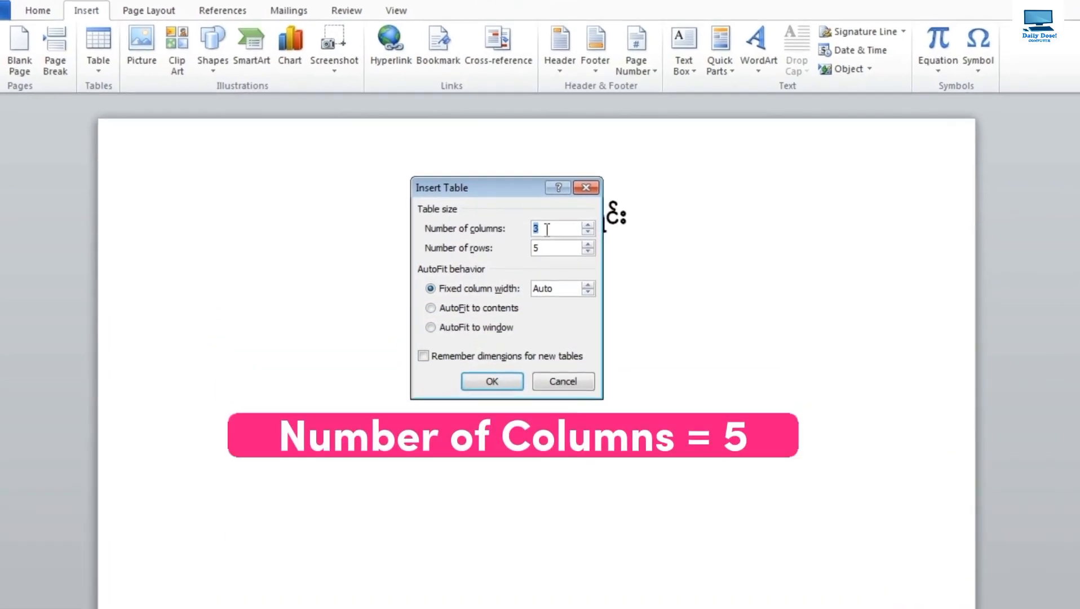
type("5")
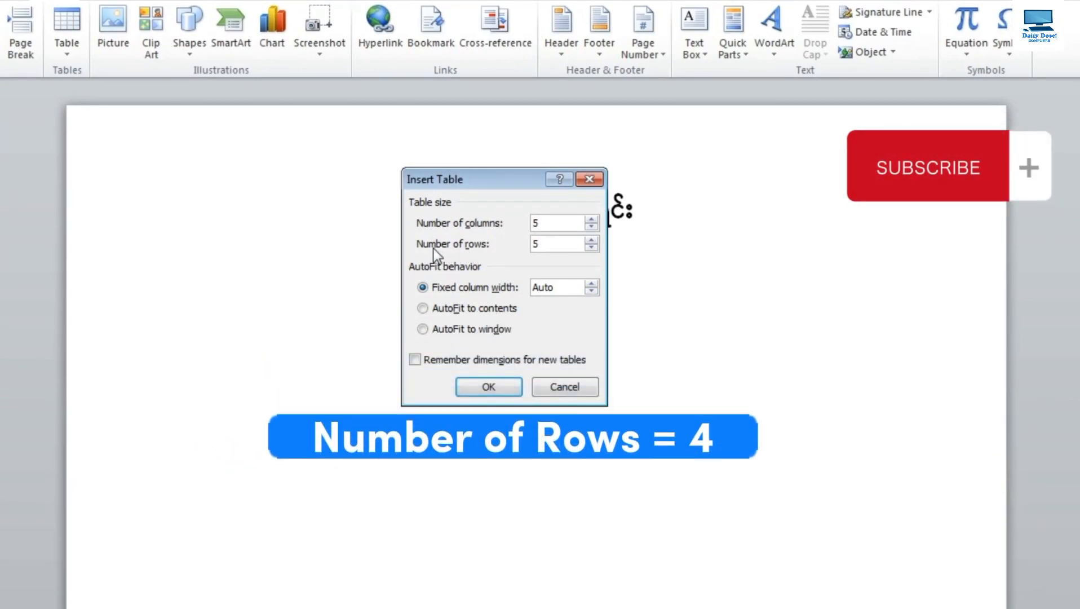
key("Tab")
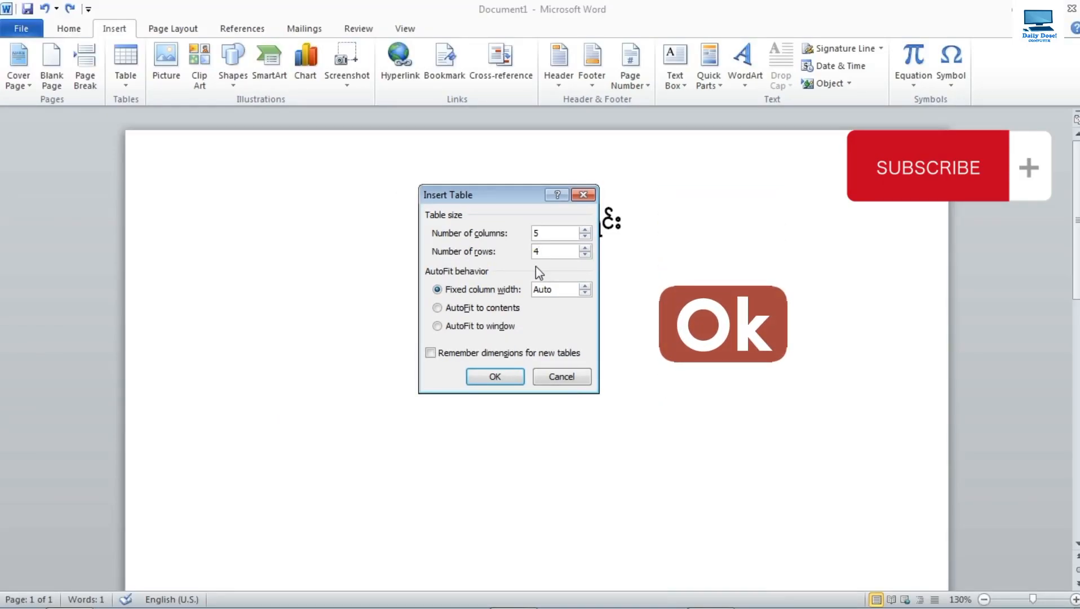
left_click(503, 381)
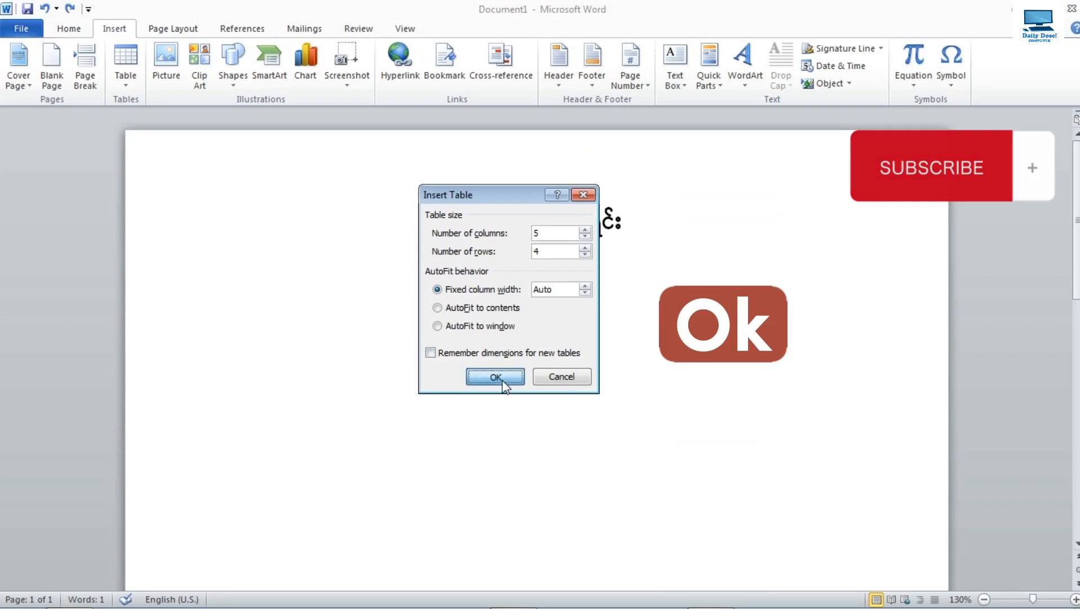
left_click(179, 274)
left_click_drag(276, 272, 808, 274)
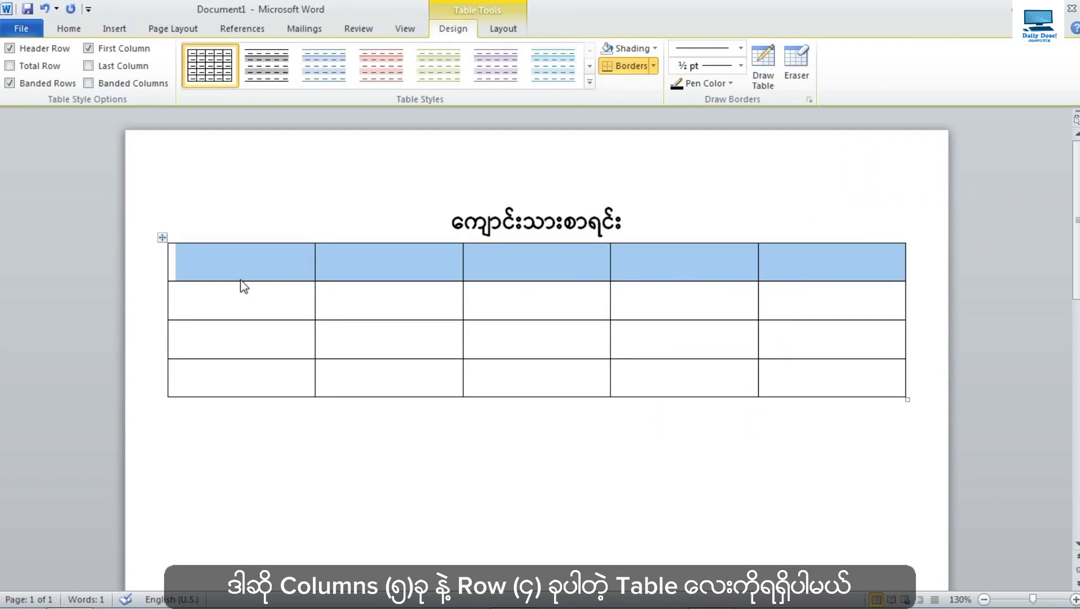
left_click_drag(169, 276, 185, 377)
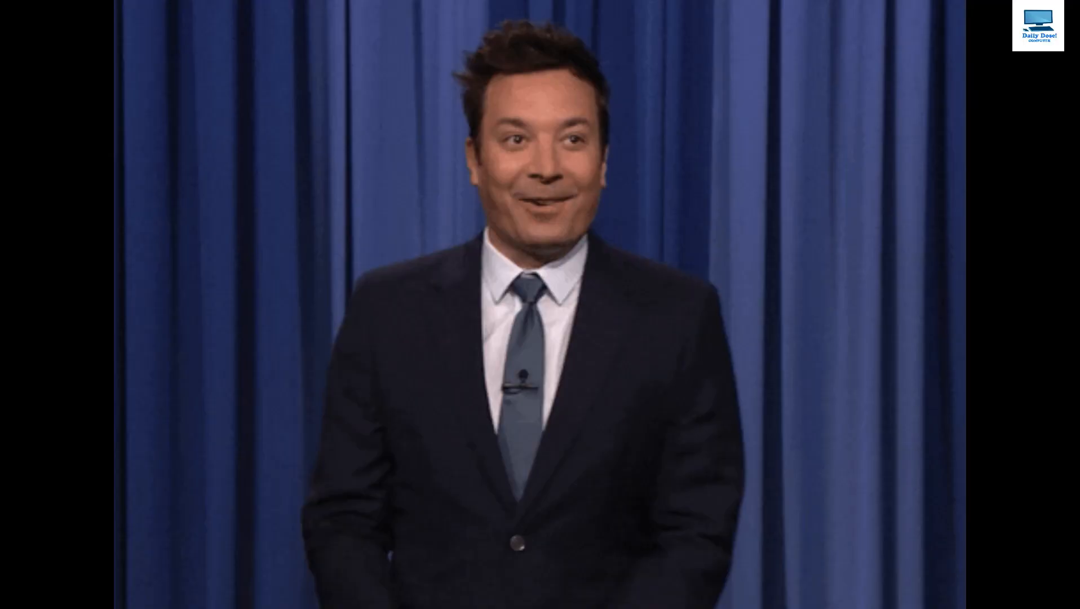
left_click_drag(180, 259, 811, 373)
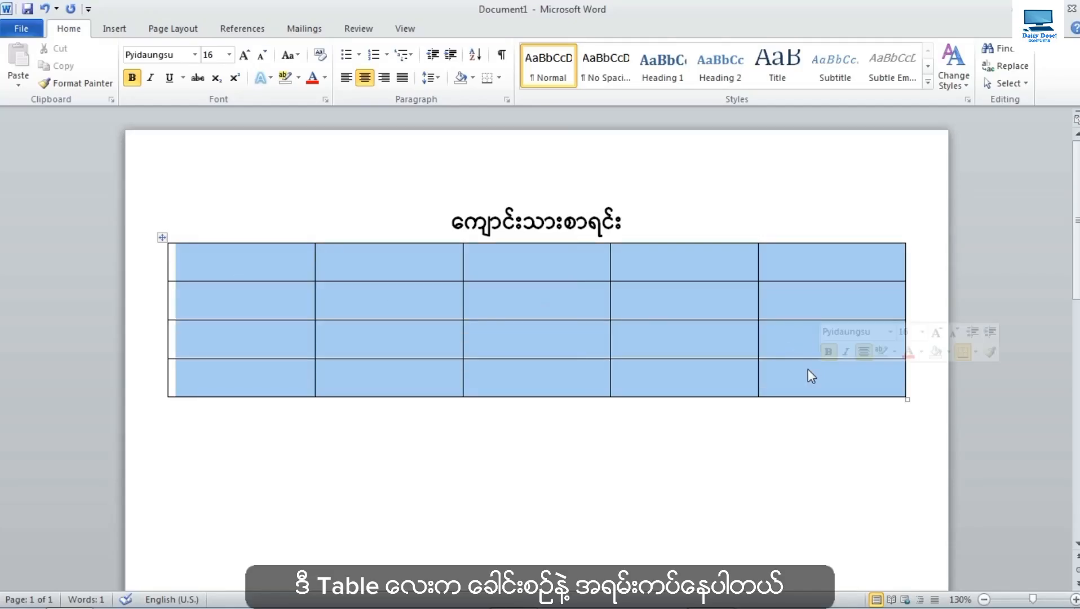
Step: Add an empty line between the heading and the table
left_click_drag(634, 220, 451, 223)
left_click(637, 223)
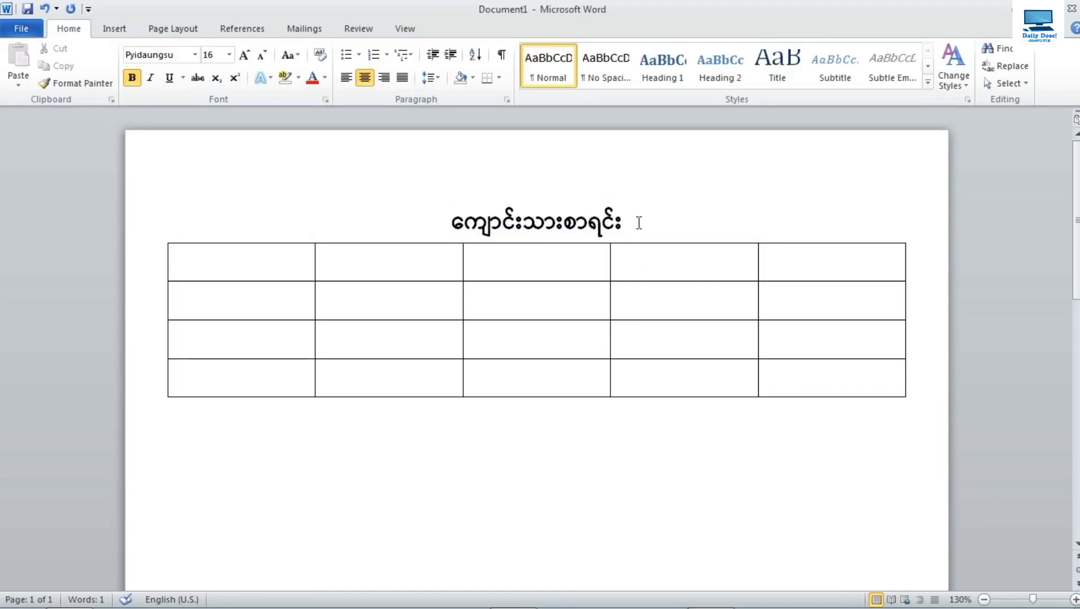
key("Return")
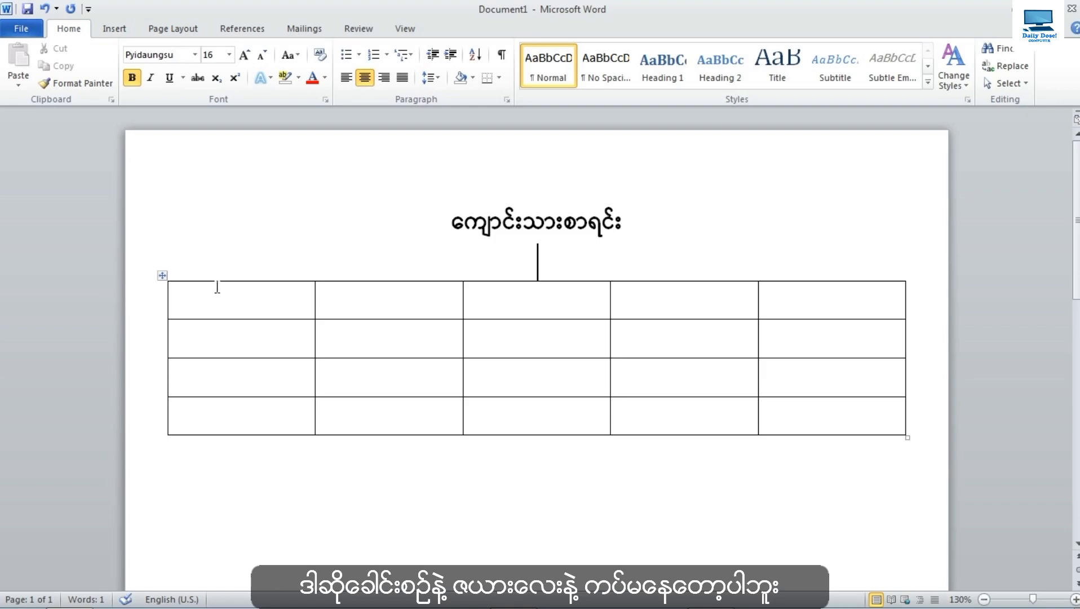
Step: Format the whole table's text as size 14 and non-bold, centred horizontally and vertically in the cells
left_click(160, 275)
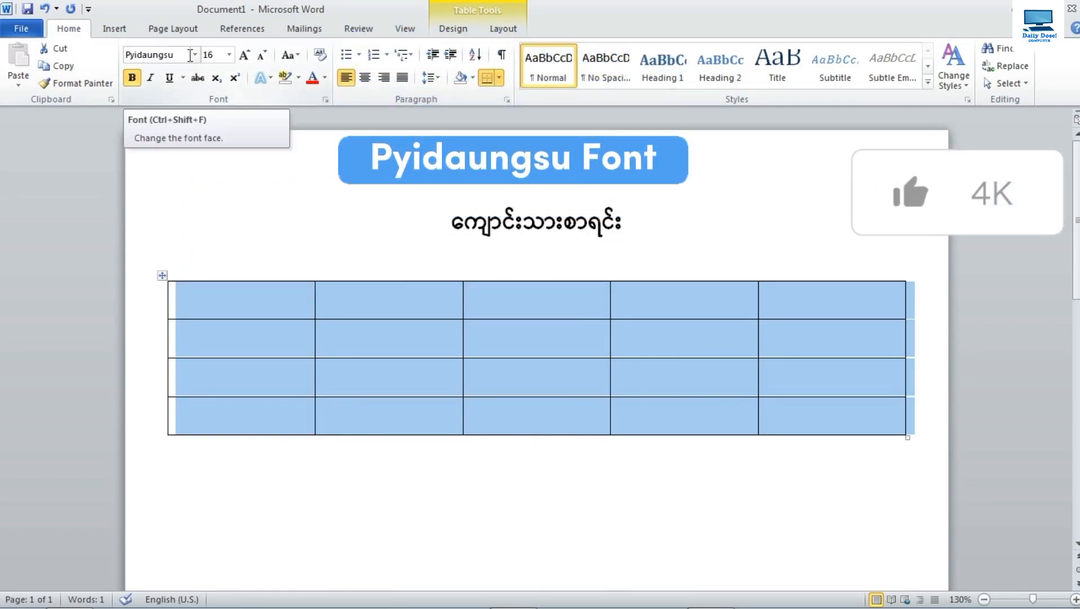
left_click(228, 55)
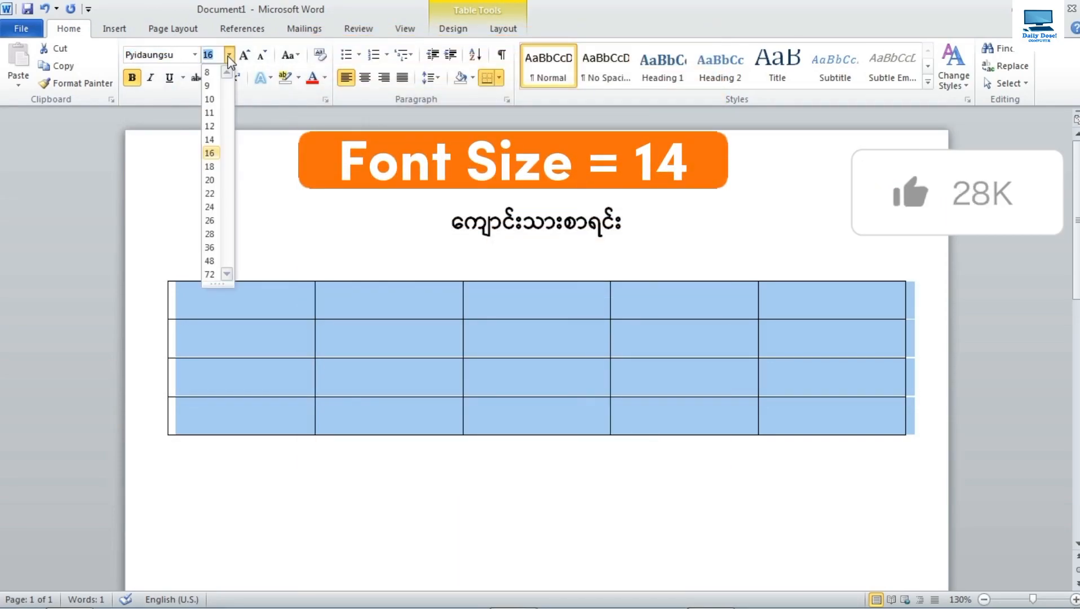
left_click(210, 140)
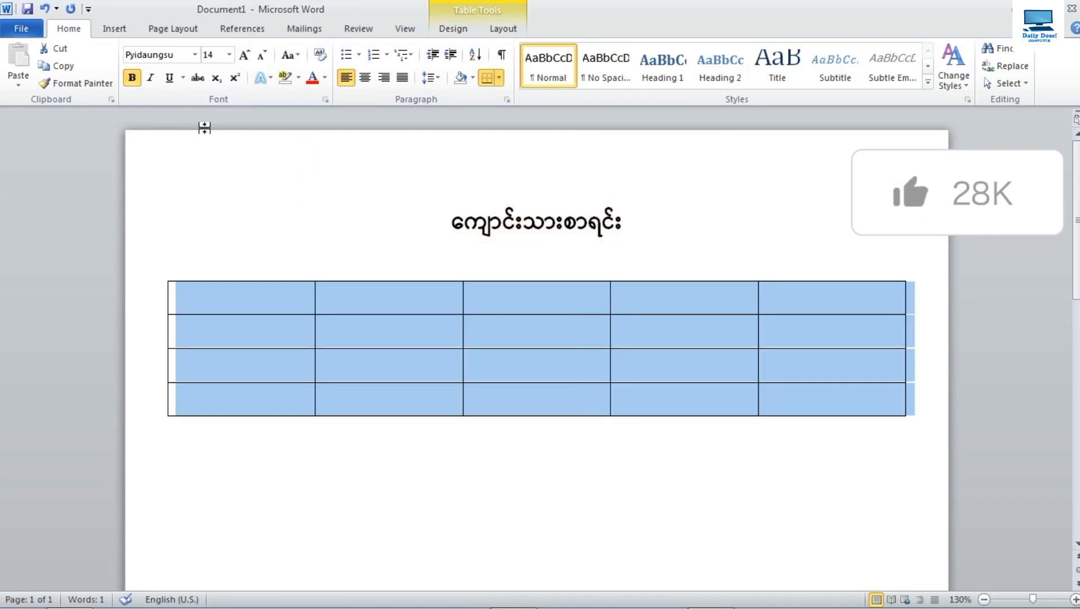
left_click(134, 79)
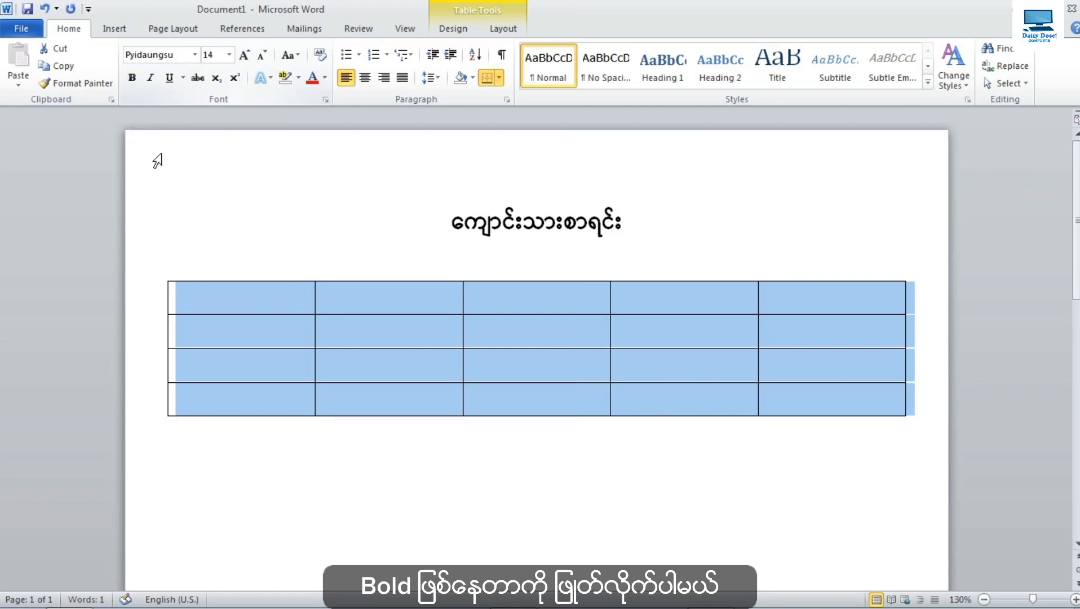
left_click(503, 29)
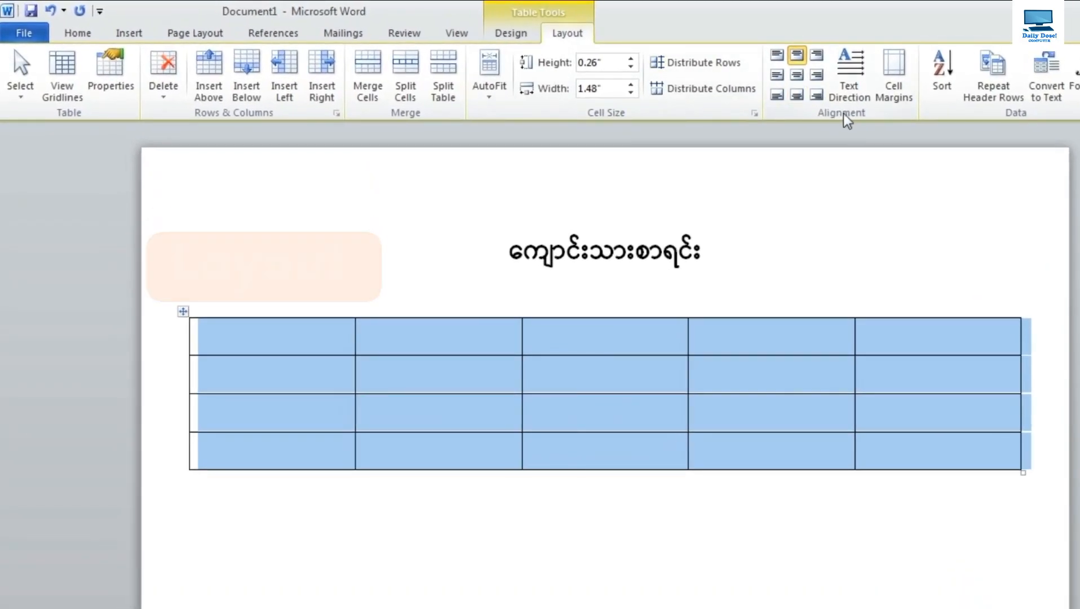
left_click(799, 76)
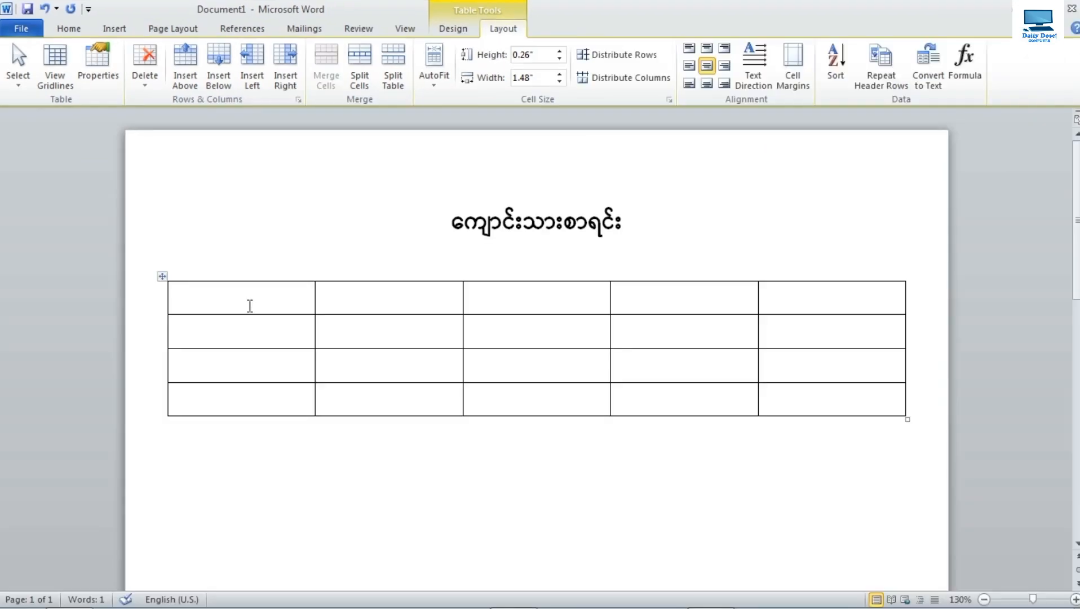
Step: Fill the first three header cells with "စဉ်", "အမည်" and "မွေးသက္ကရာဇ်"
type("စဉ်")
key("Tab")
type("အမ")
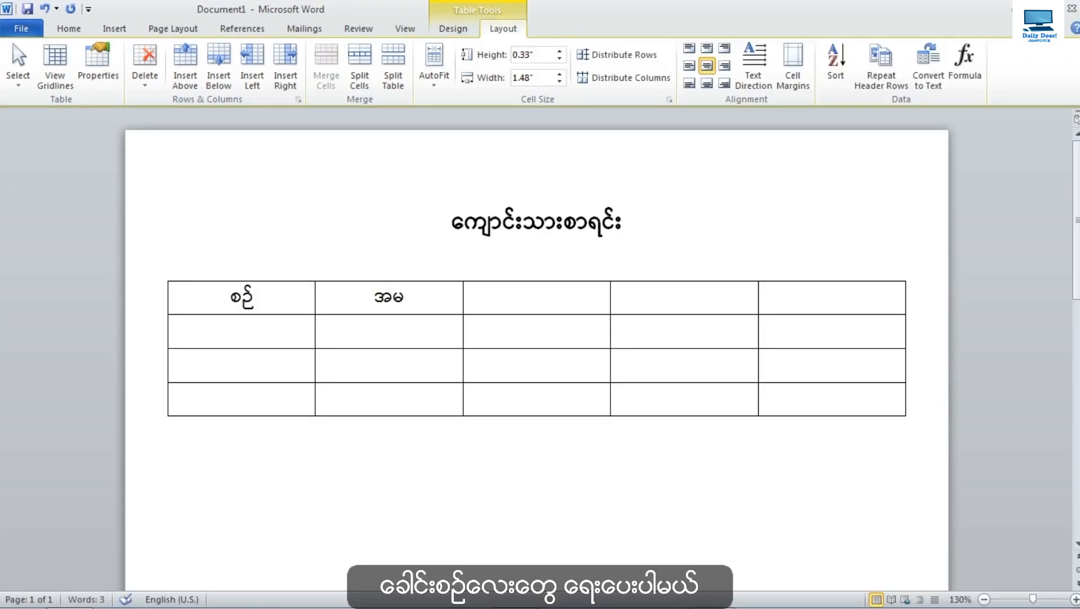
type("ည်")
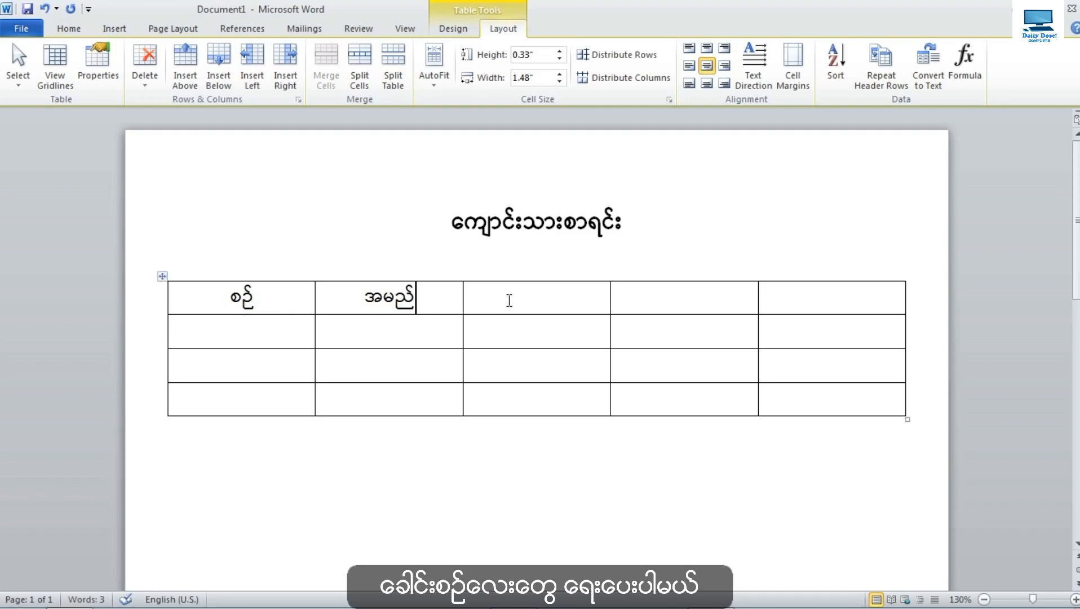
key("Tab")
type("ေမွးသက္က")
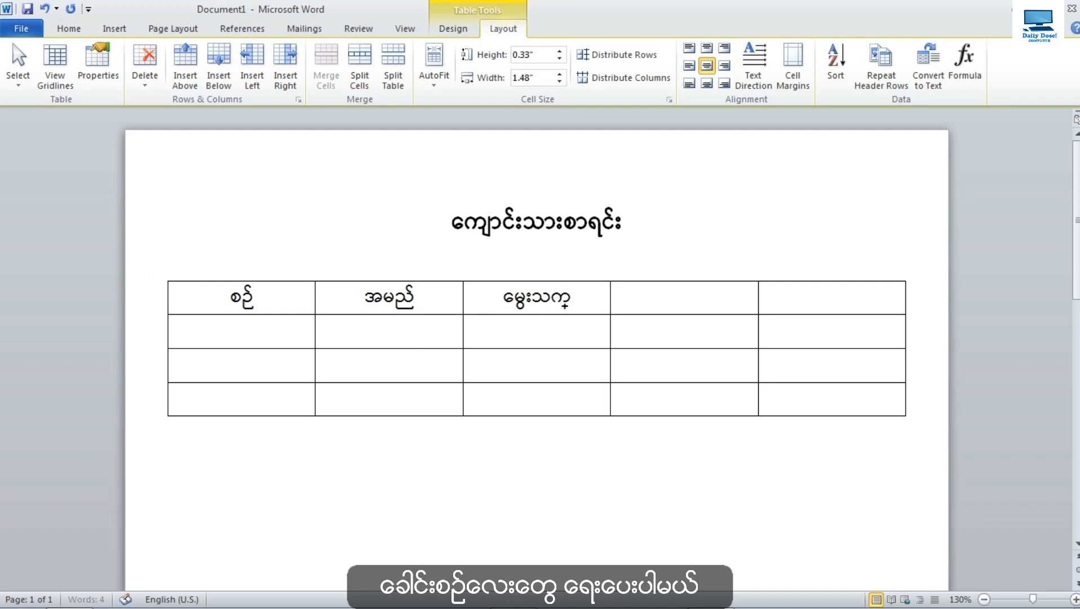
type("ရာဇ်")
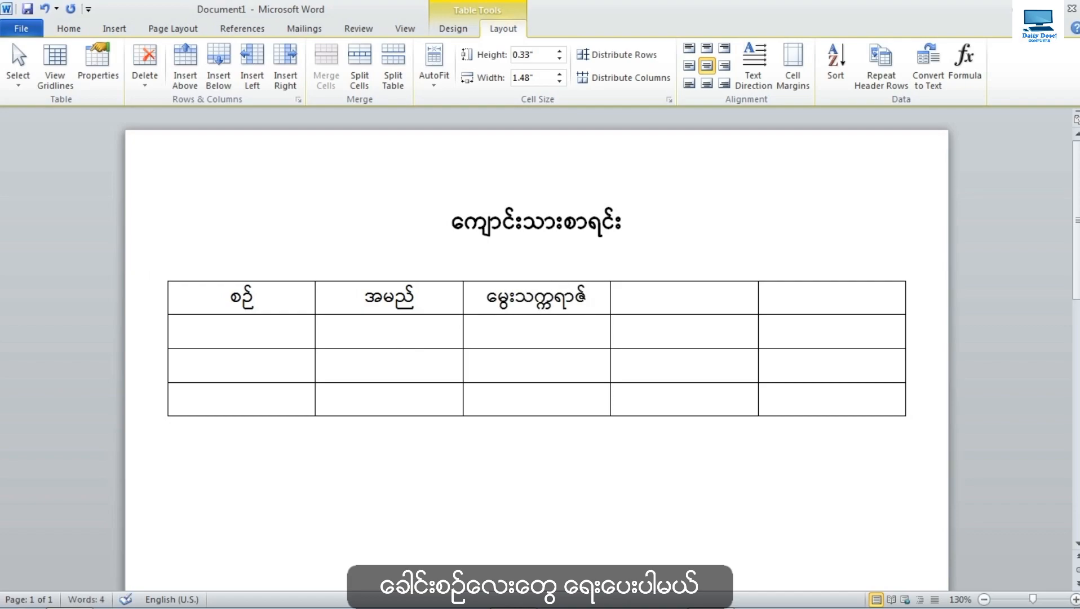
Step: Complete the header row with "အတန်း" and "မှတ်ချက်", and enter "၁။" in the first cell of the second row
left_click(590, 345)
type("အတန်း")
left_click(816, 313)
type("မှတ်")
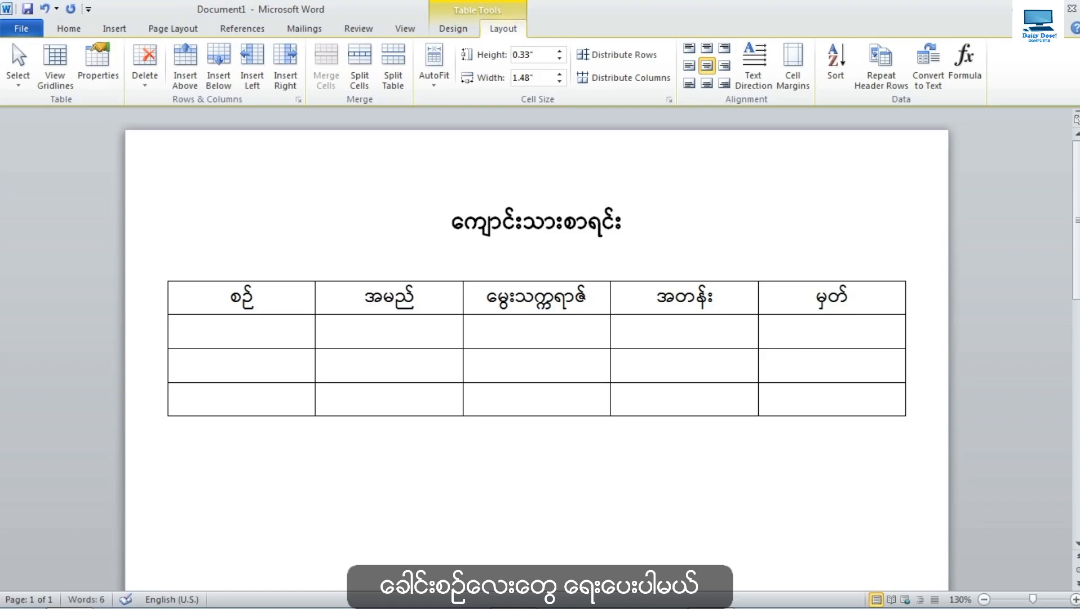
type("ချက်")
key("Tab")
type("၁။")
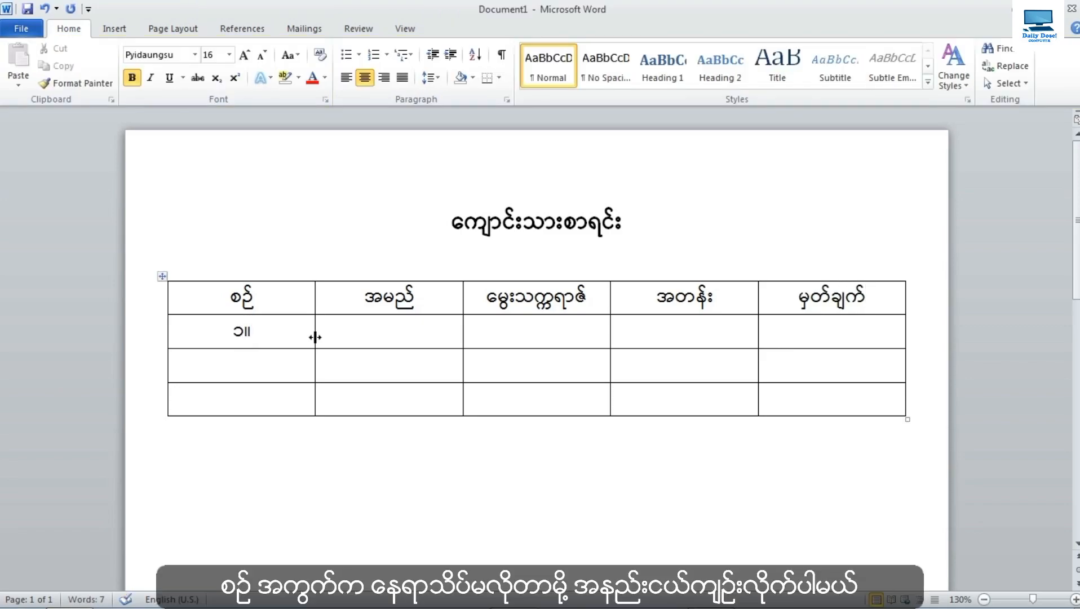
Step: Narrow the "စဉ်" column to roughly a third of its width by moving its border with the "အမည်" column
left_click_drag(315, 337, 218, 346)
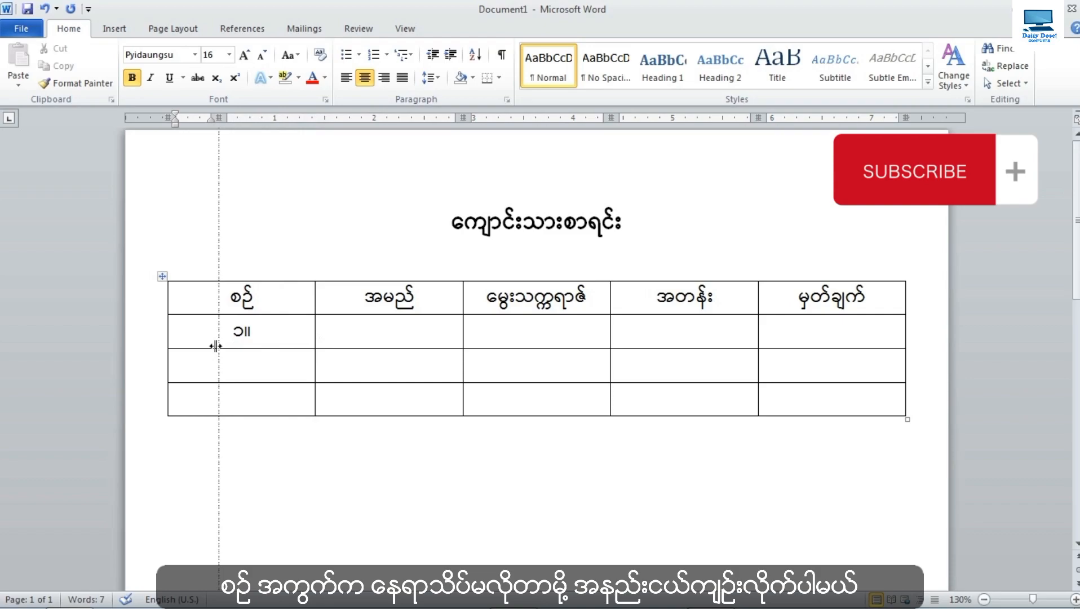
left_click_drag(216, 346, 217, 346)
left_click(222, 312)
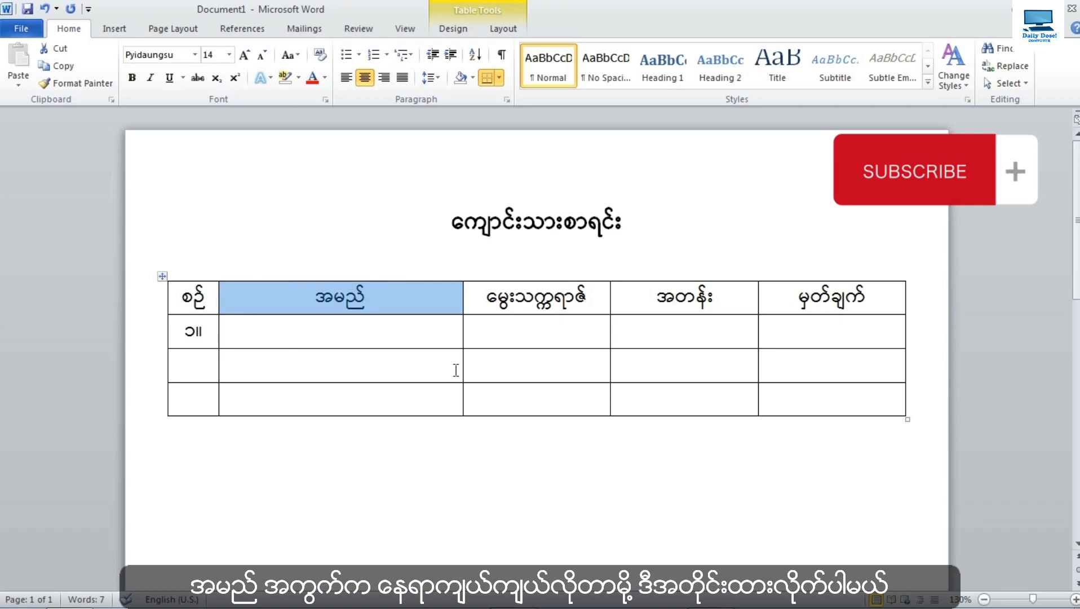
Step: Widen the "မွေးသက္ကရာဇ်" column slightly, and widen the "အတန်း" column at the expense of the "မှတ်ချက်" column
left_click(466, 298)
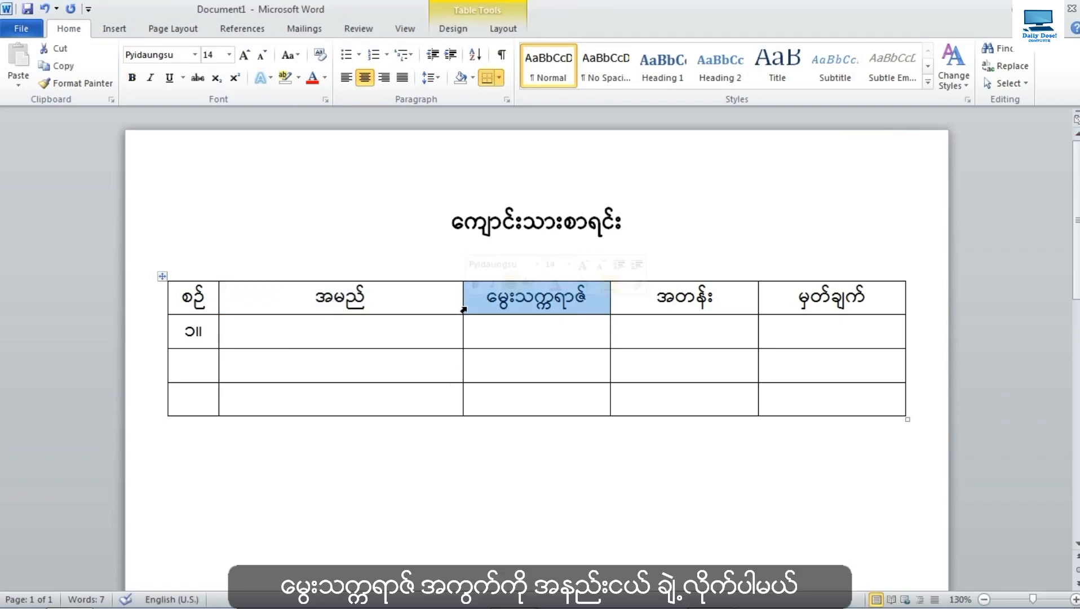
left_click(624, 370)
left_click_drag(611, 365, 622, 368)
left_click(627, 298)
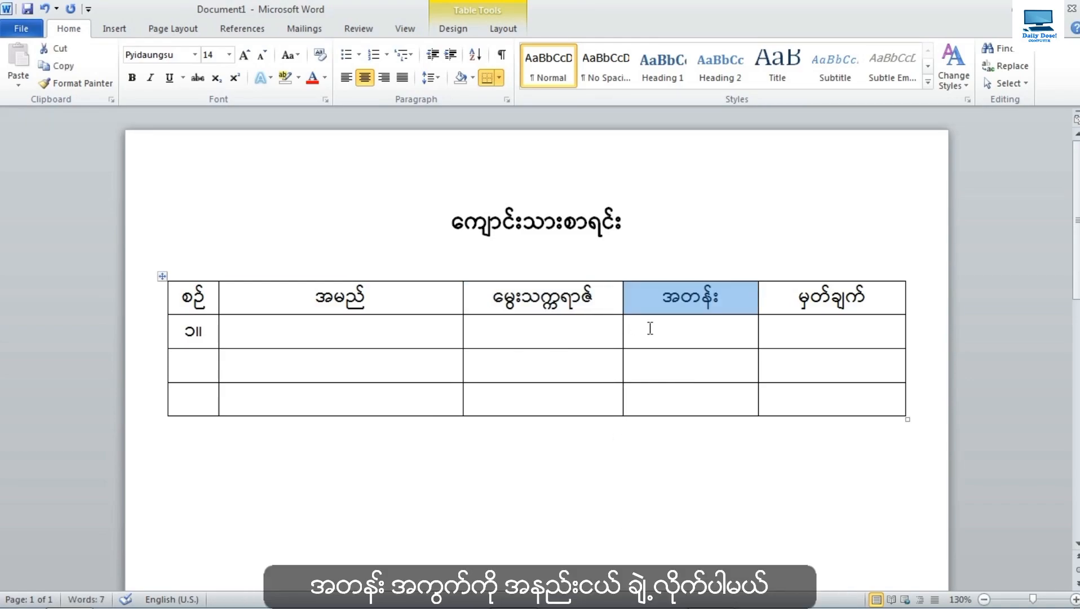
left_click(751, 339)
left_click_drag(757, 342, 797, 338)
left_click(797, 313)
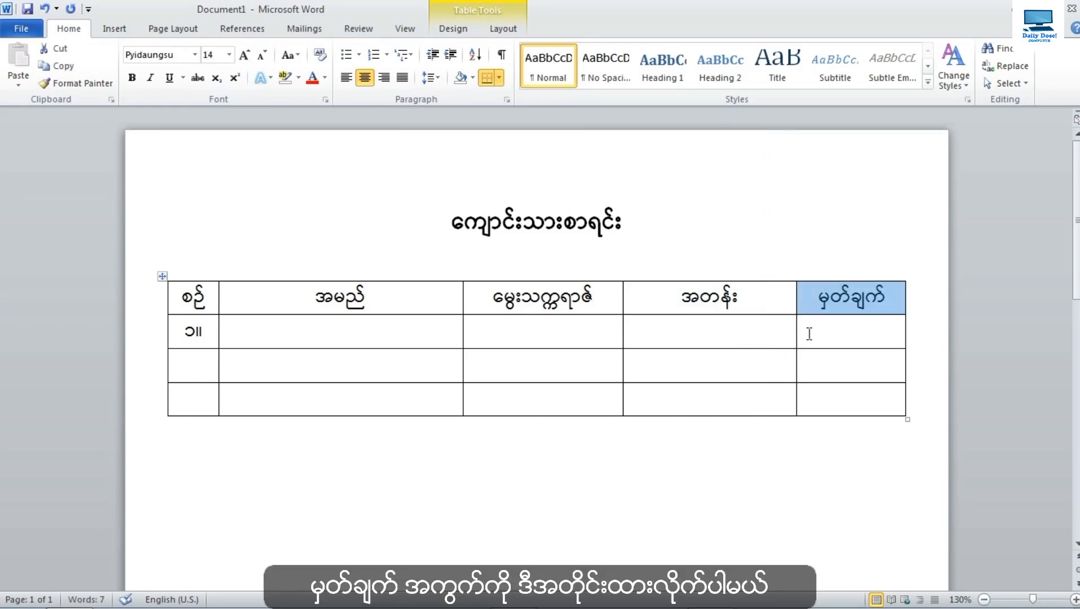
left_click(789, 496)
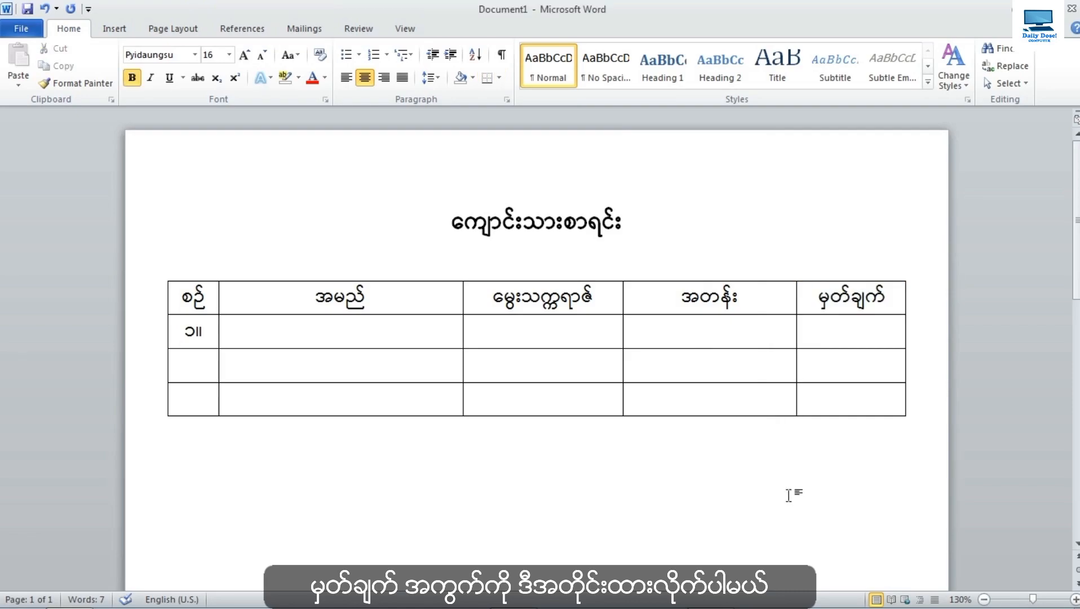
Step: Enter the first student's full name and date of birth in row "၁။"
left_click(257, 335)
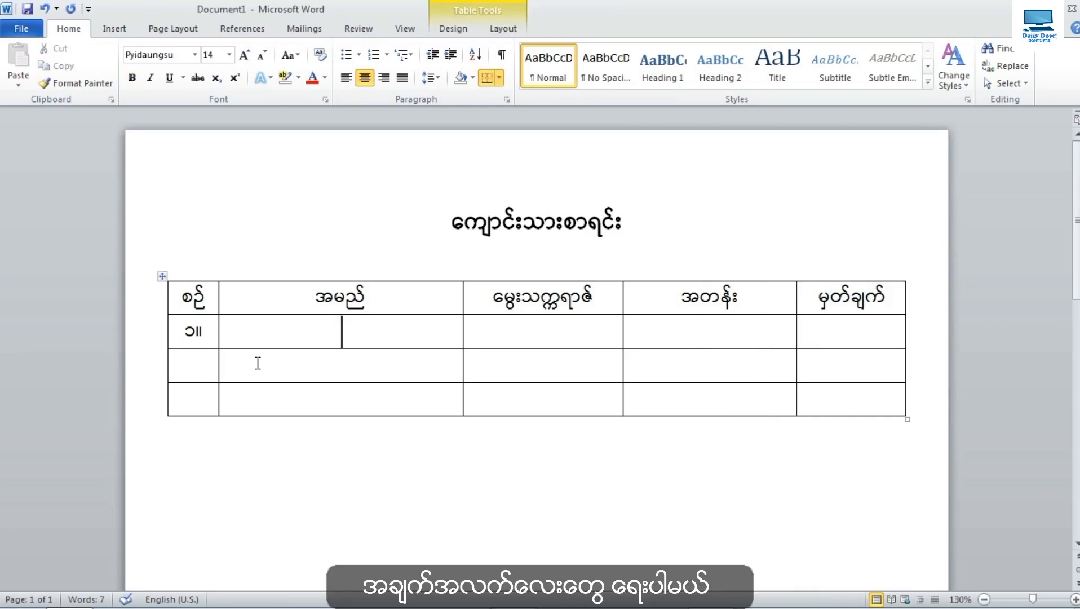
type("မော")
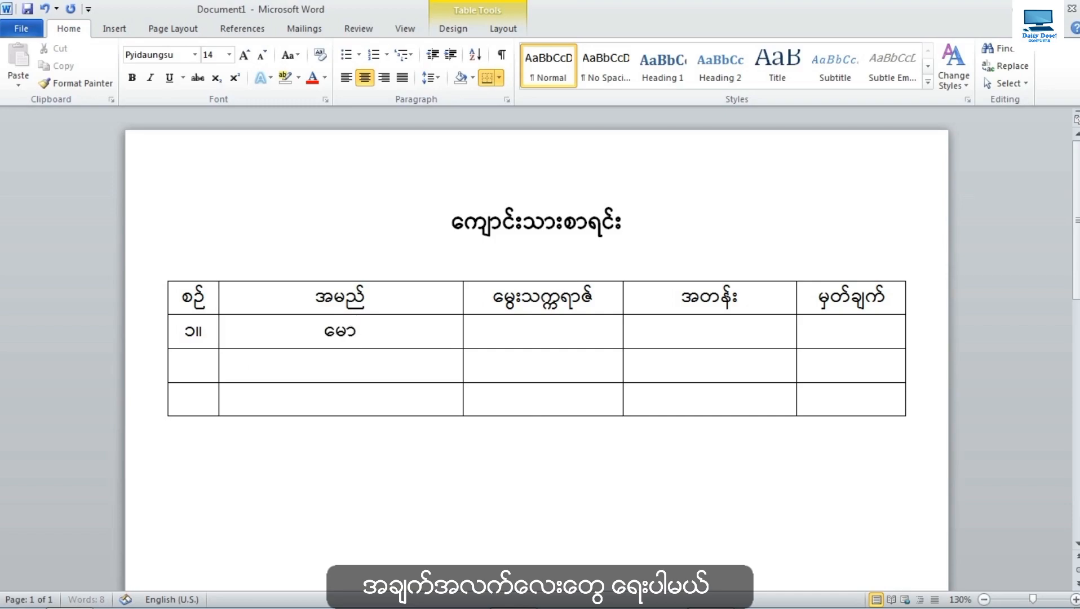
type("င်ထွန်းထွန်း")
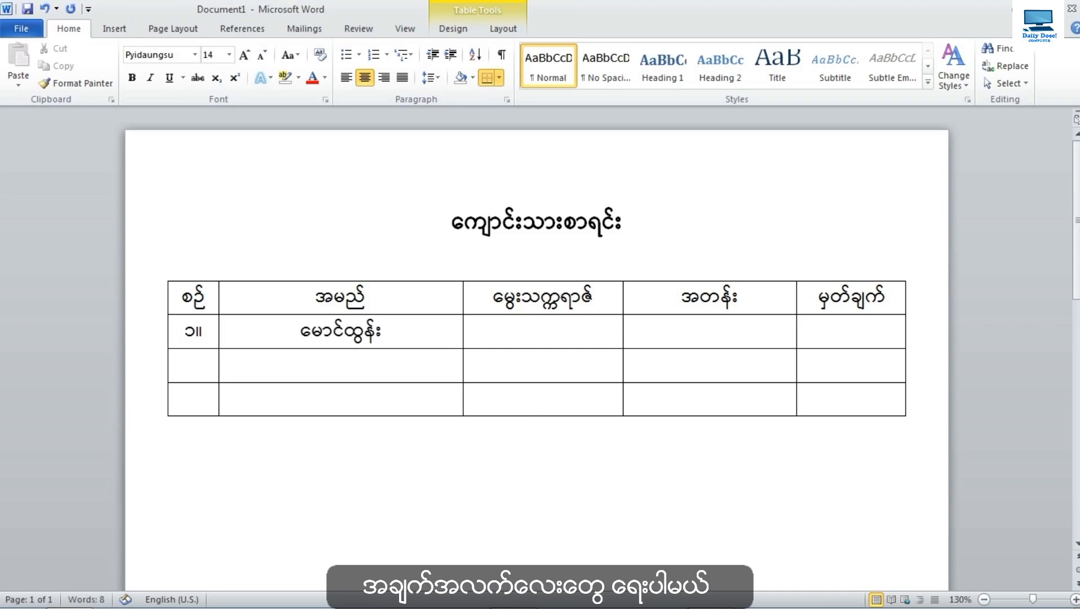
left_click(493, 346)
type("၂၁")
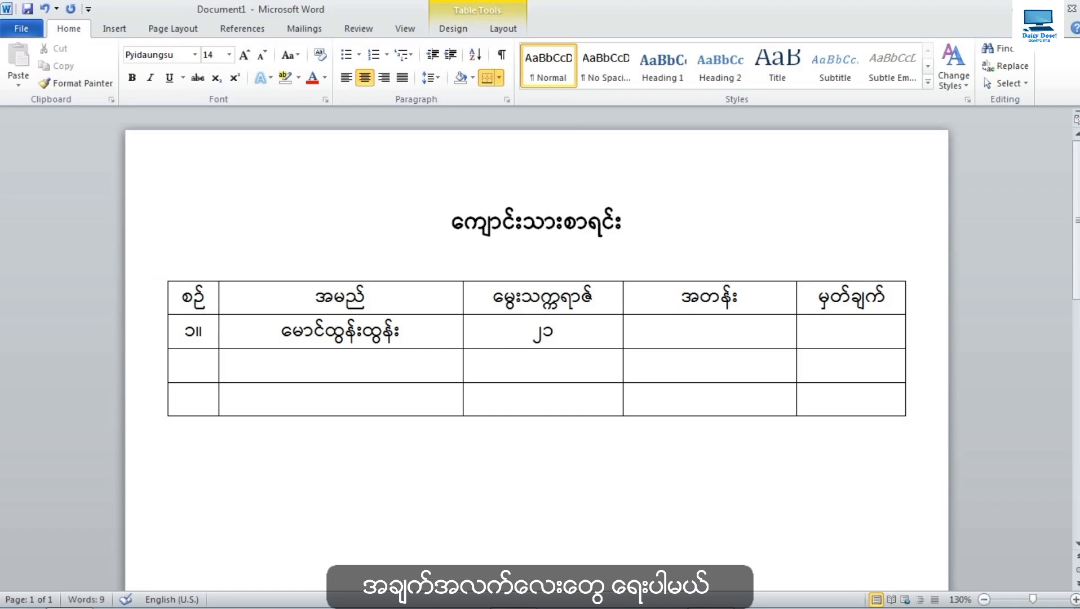
type("-၅-၂၀၀၉")
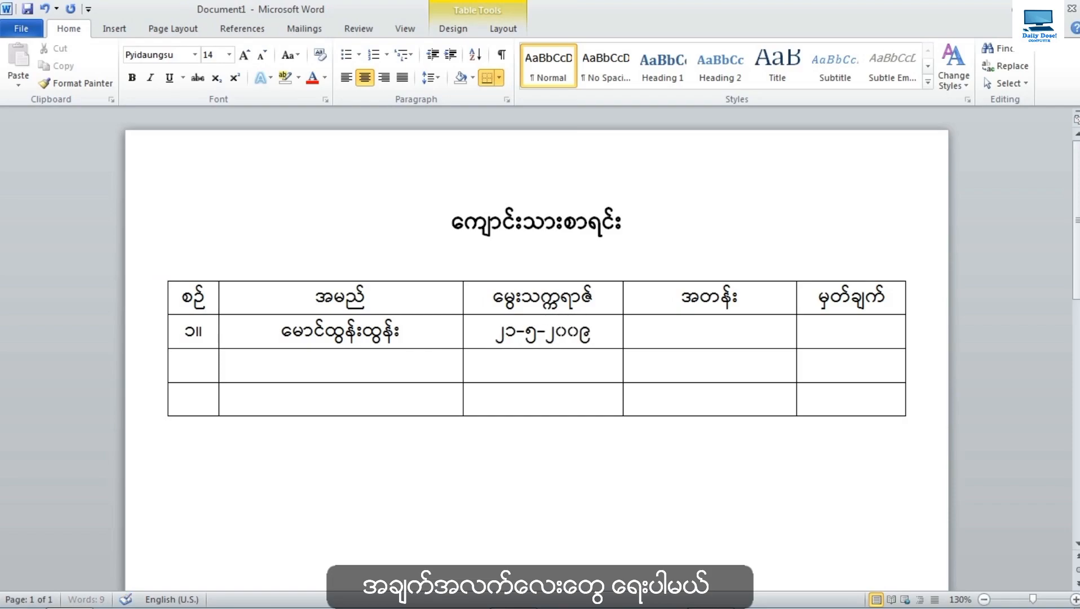
Step: Enter "နဝမတန်း" as the first student's class, and add row "၂။" with the second student's full name and date of birth
key("Tab")
type("နဝမတန်း")
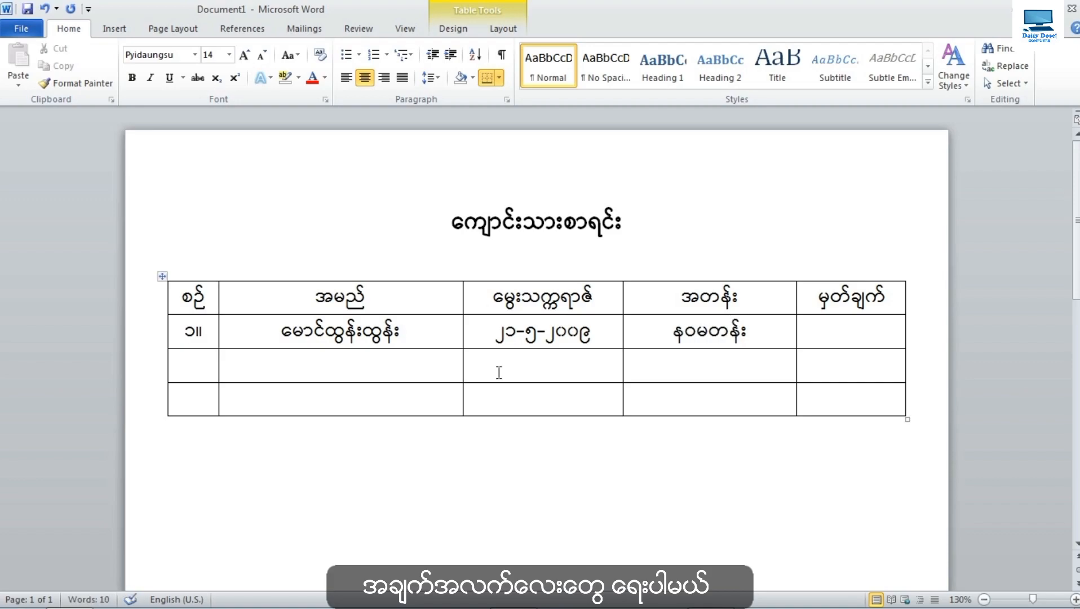
type("၂။")
key("Tab")
type("မောင်အာကာ")
key("Tab")
type("၃၀-၄-၂၀၀")
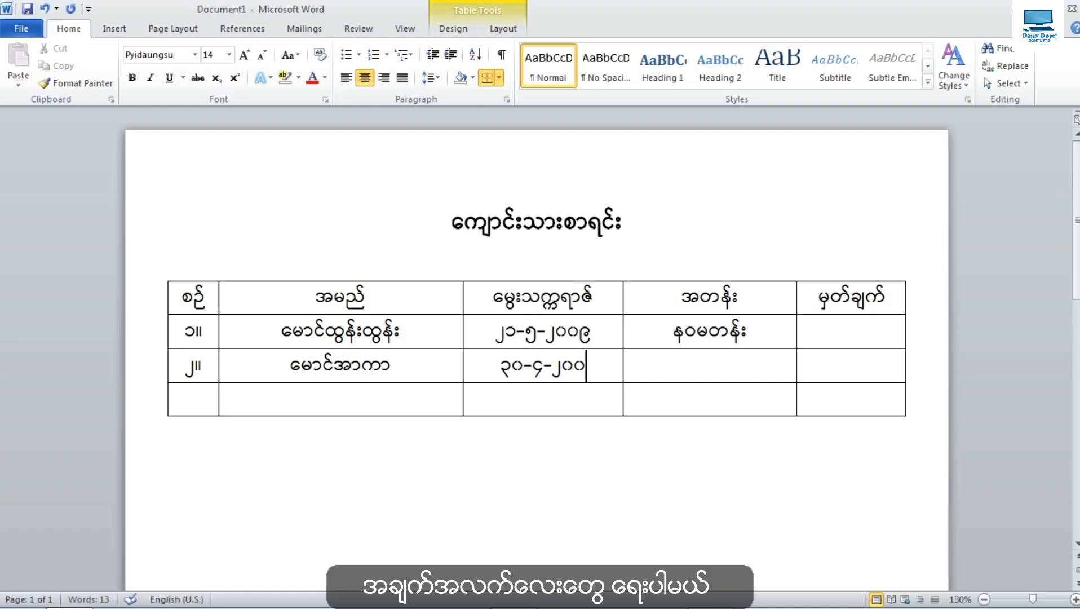
type("၈")
key("Tab")
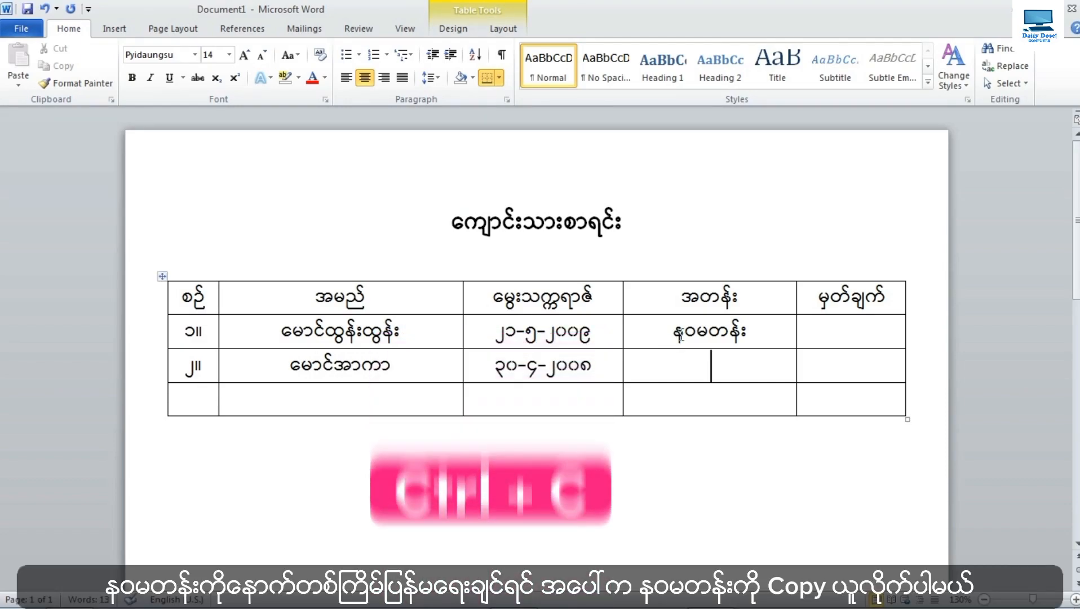
Step: Copy "နဝမတန်း" from row "၁။" into the "အတန်း" cell of row "၂။"
left_click_drag(763, 329, 676, 333)
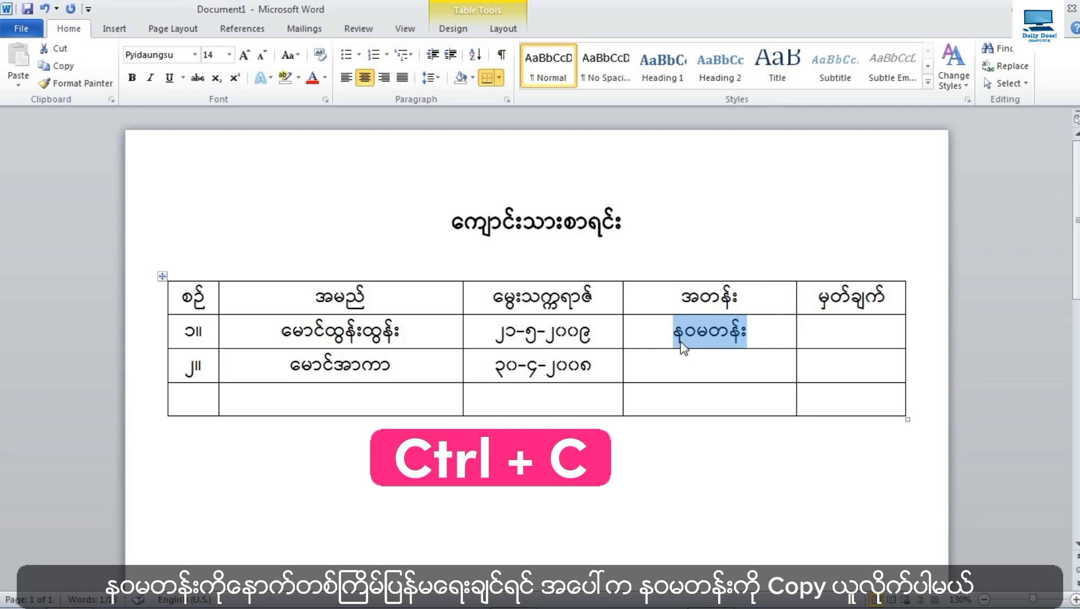
key("ctrl+c")
left_click(674, 365)
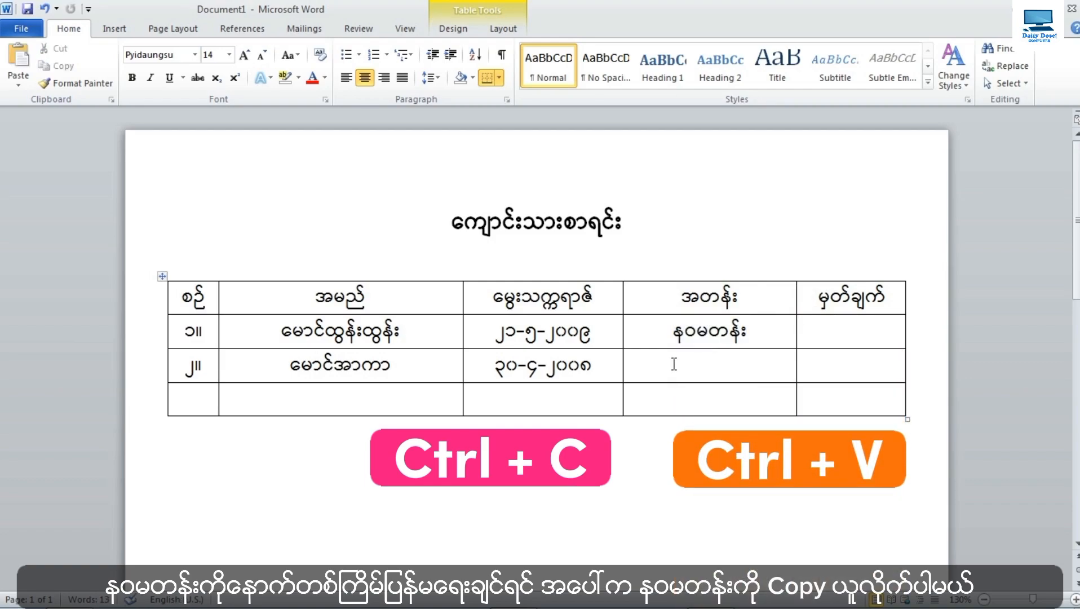
key("ctrl+v")
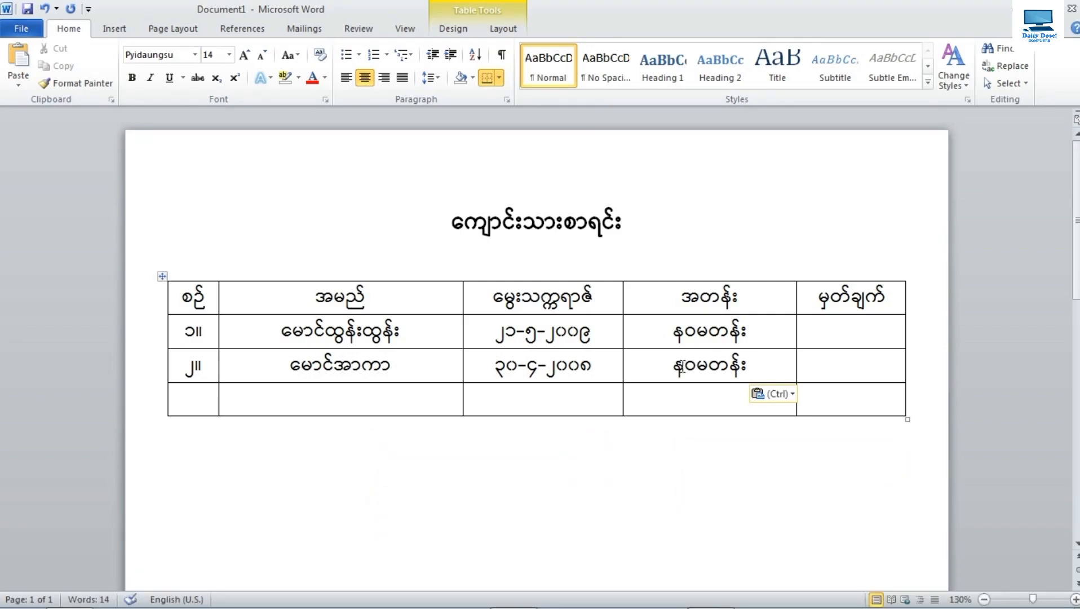
Step: Fill the last table row with number "၃။" and the third student's full name and date of birth
left_click(195, 399)
type("၃။")
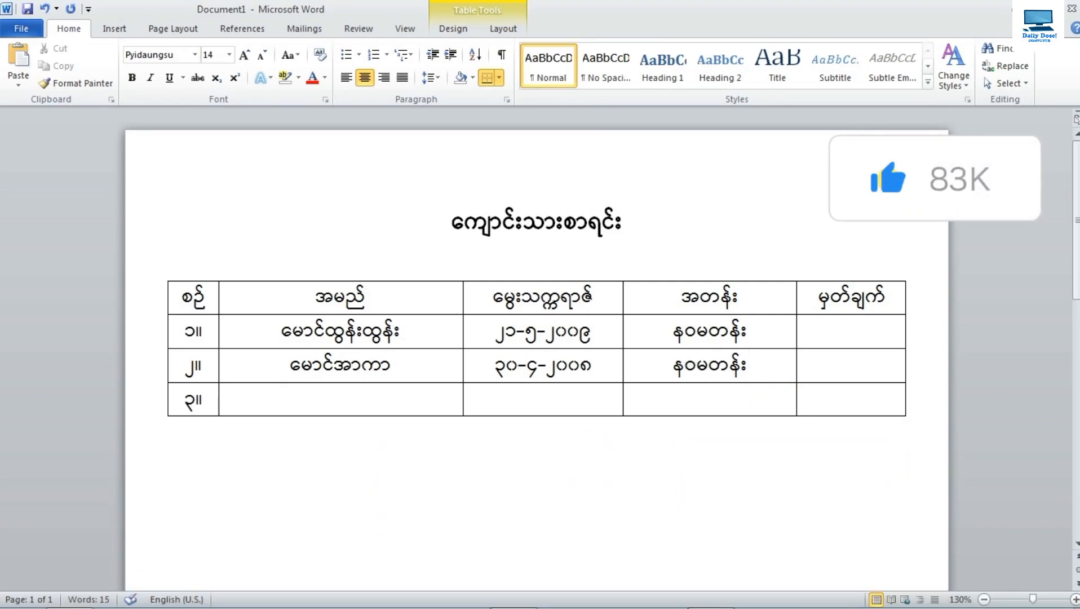
key("Tab")
type("မစံပယ်")
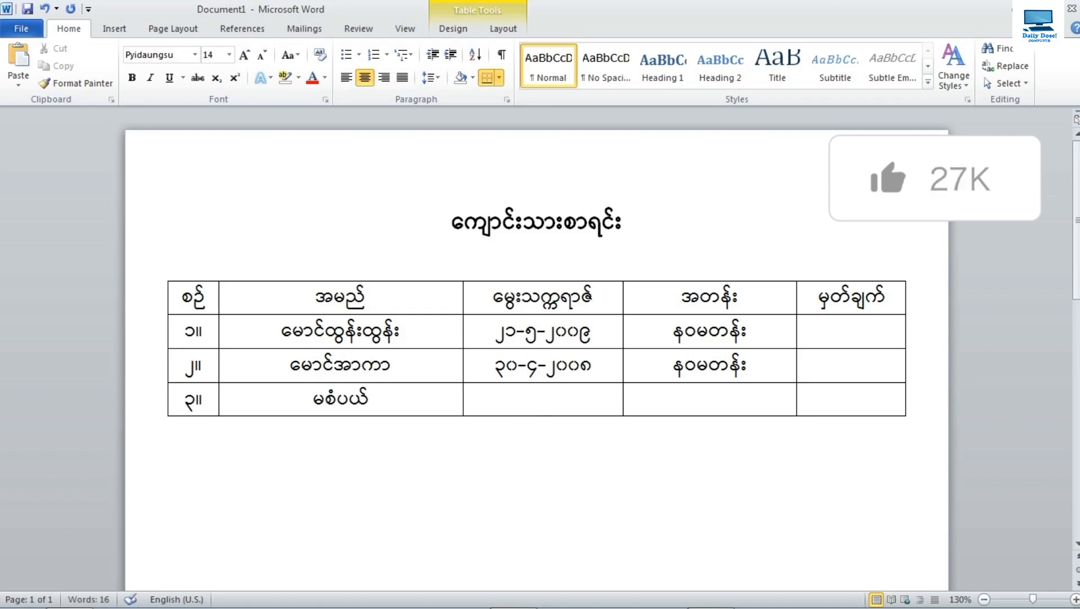
key("Tab")
type("၂-၅-")
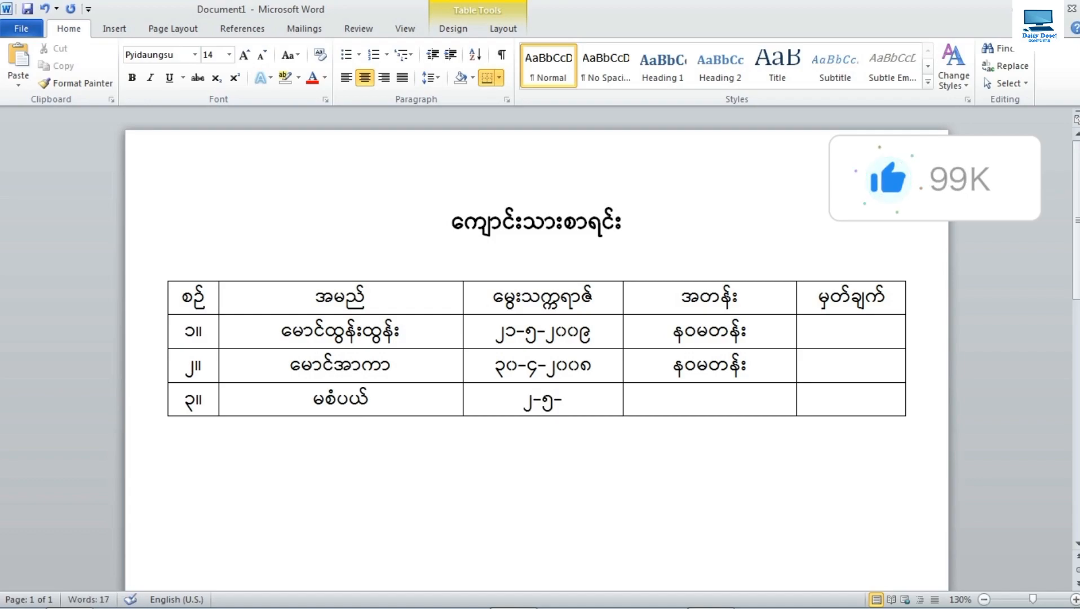
type("၂၀၁၀")
key("Tab")
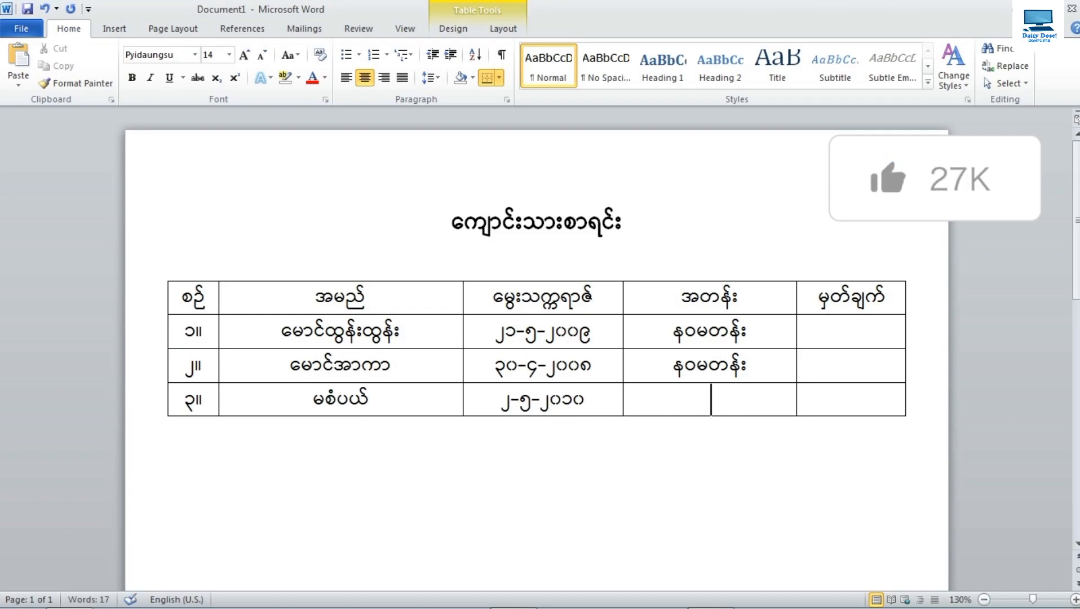
Step: Copy "နဝမတန်း" from row "၂။" into the "အတန်း" cell of row "၃။"
left_click(755, 366)
left_click_drag(756, 366, 677, 373)
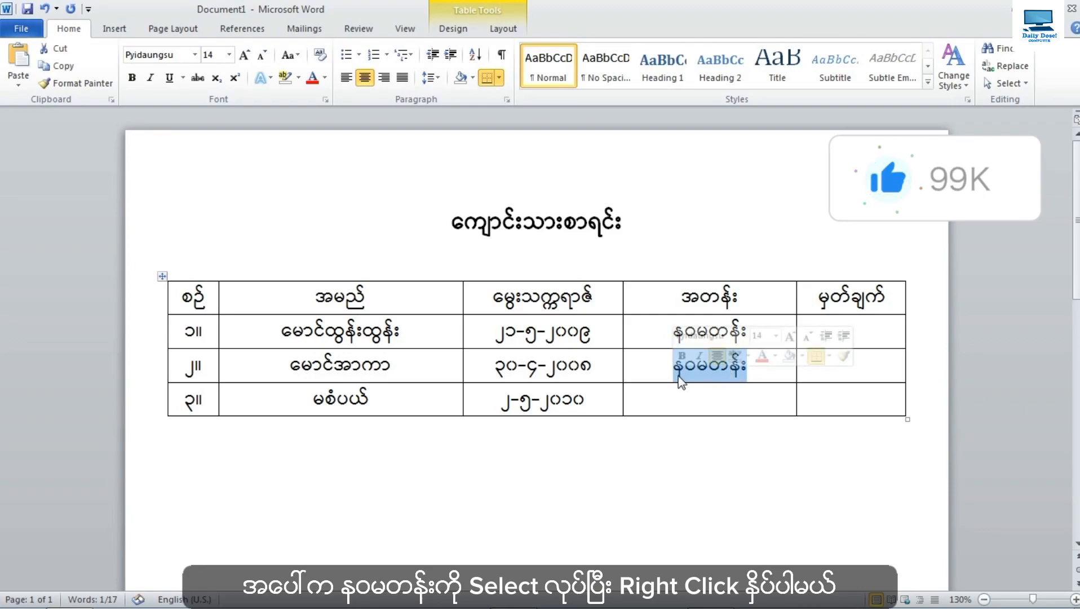
right_click(678, 380)
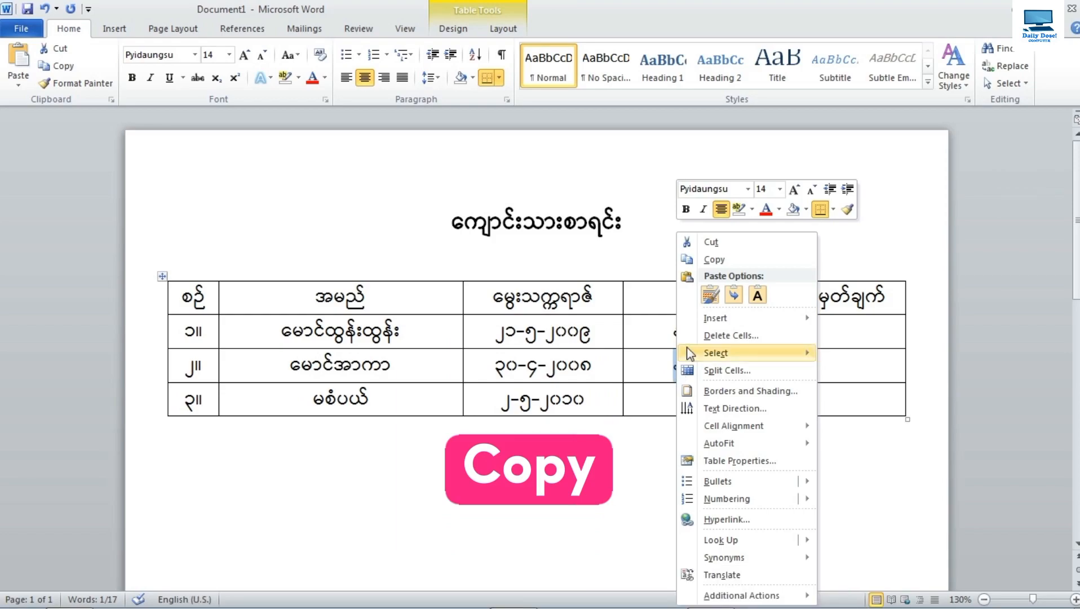
left_click(750, 262)
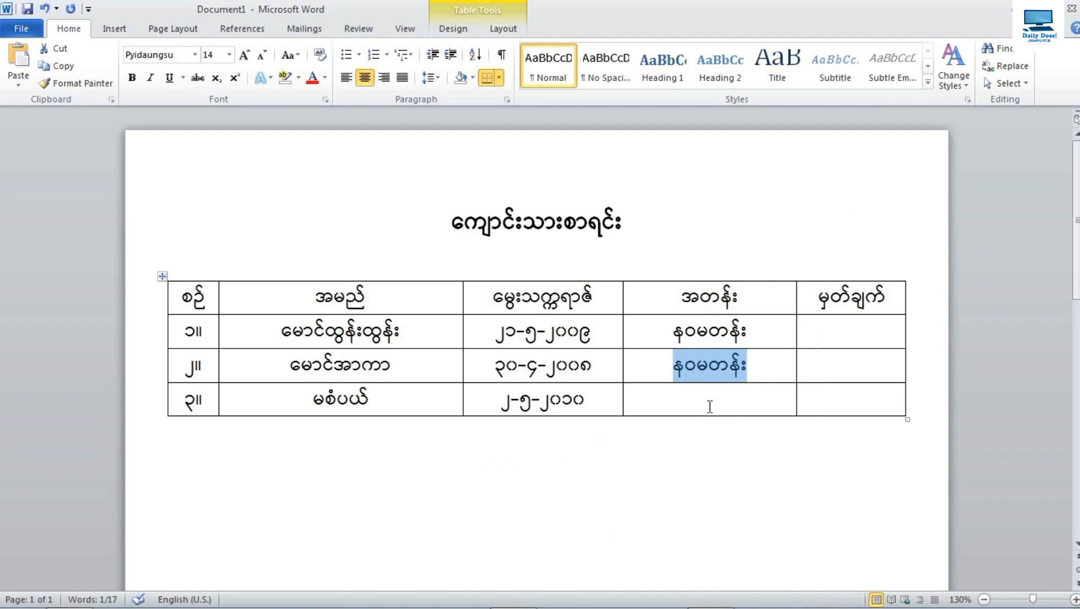
left_click(709, 404)
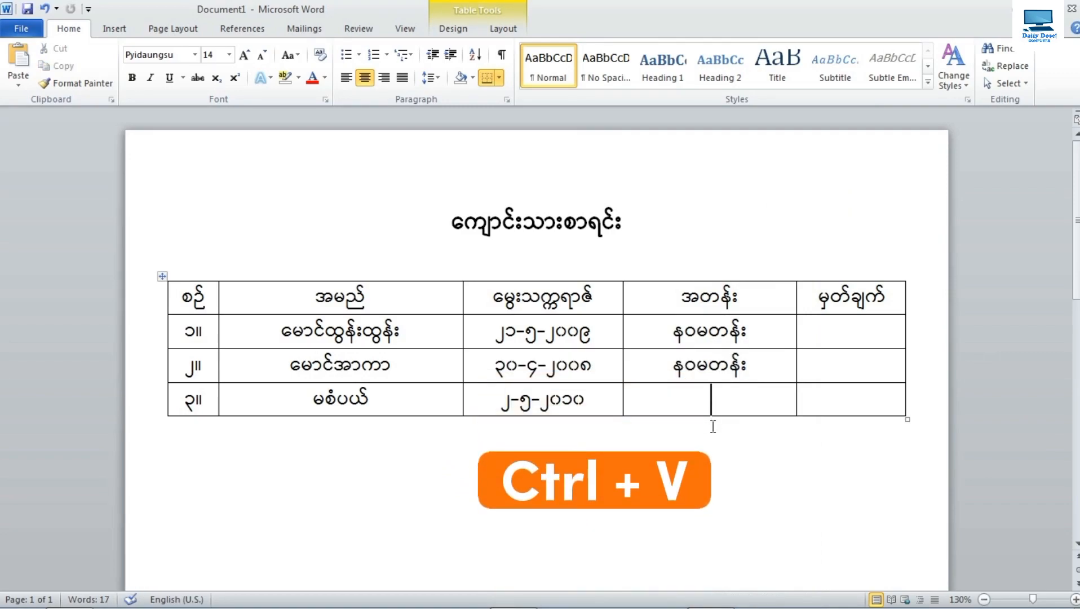
key("ctrl+v")
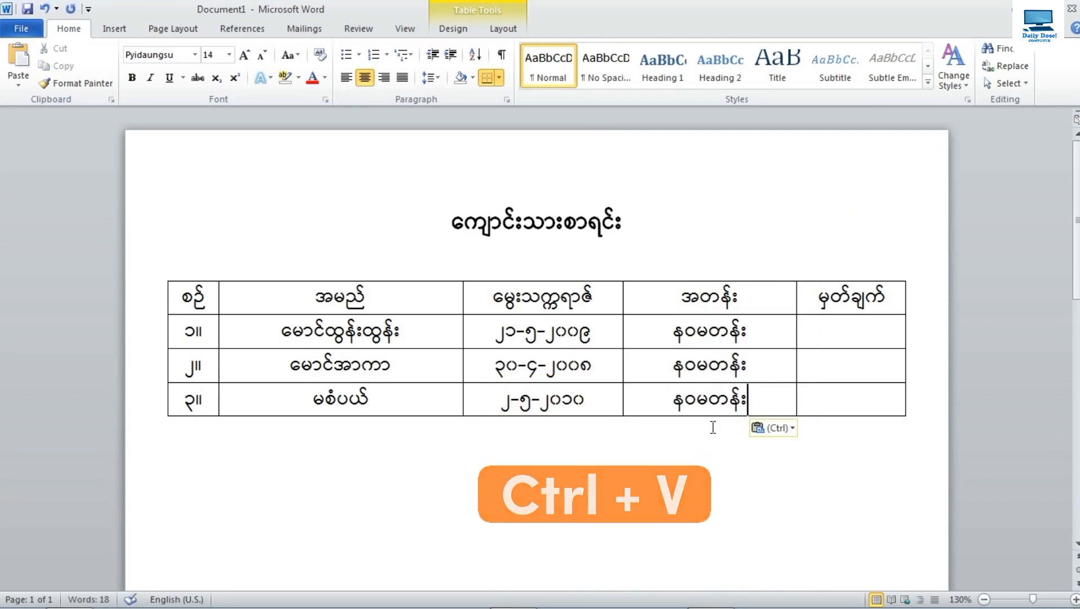
Step: Set the height of all table rows to 1 inch
left_click_drag(186, 296, 787, 420)
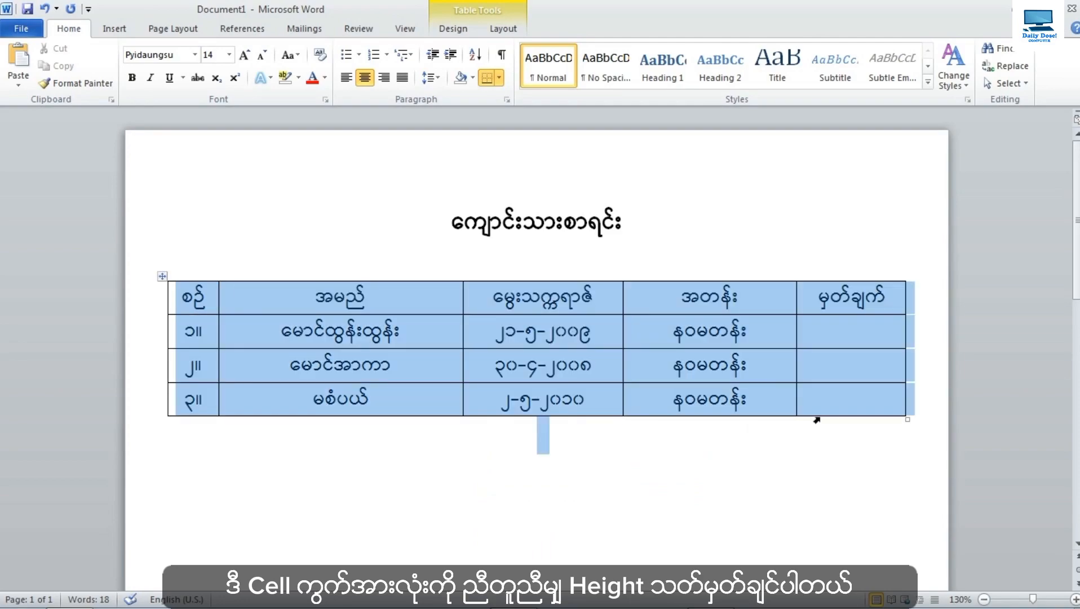
left_click(661, 454)
left_click_drag(172, 302, 838, 407)
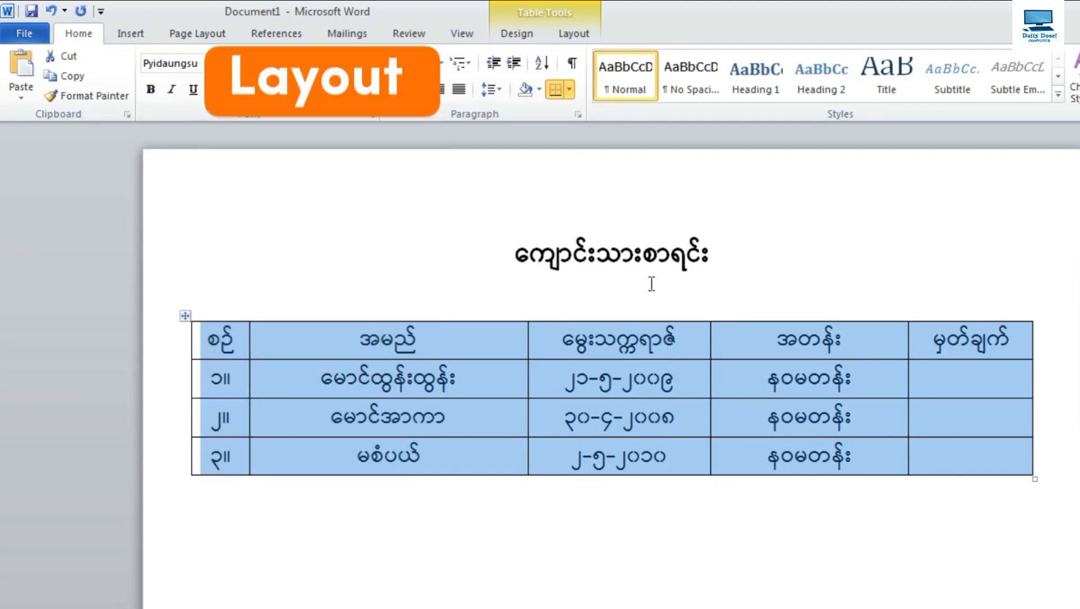
left_click(572, 35)
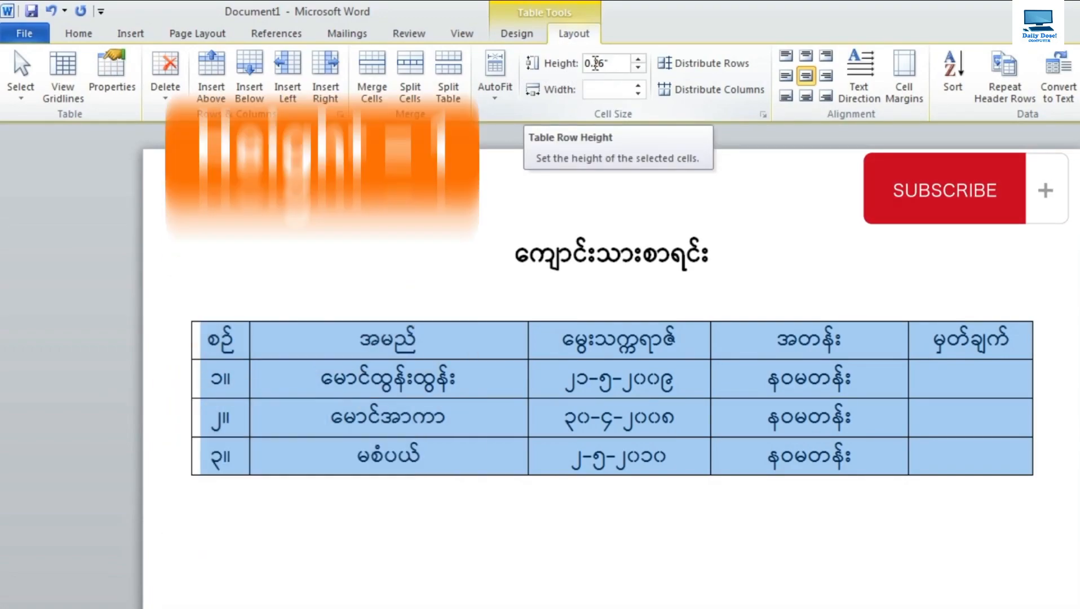
left_click(613, 63)
double_click(590, 63)
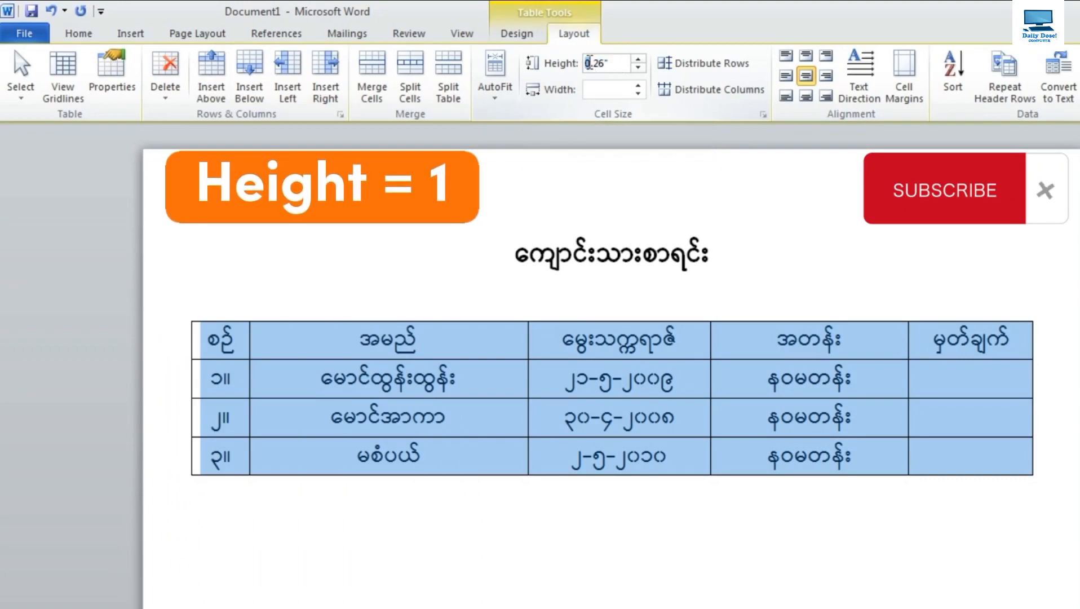
left_click_drag(611, 63, 581, 68)
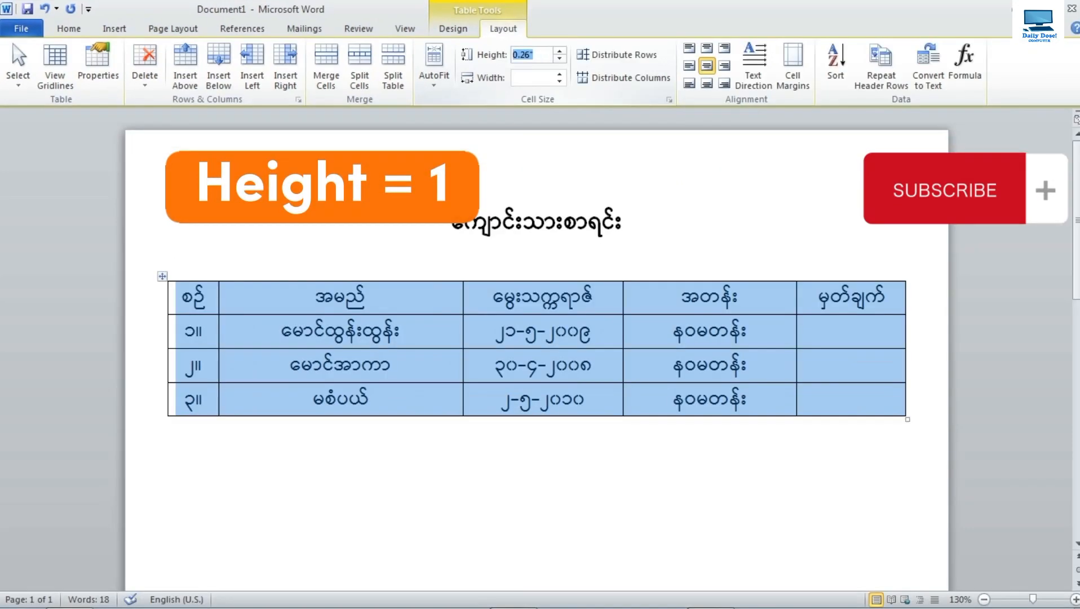
key("Return")
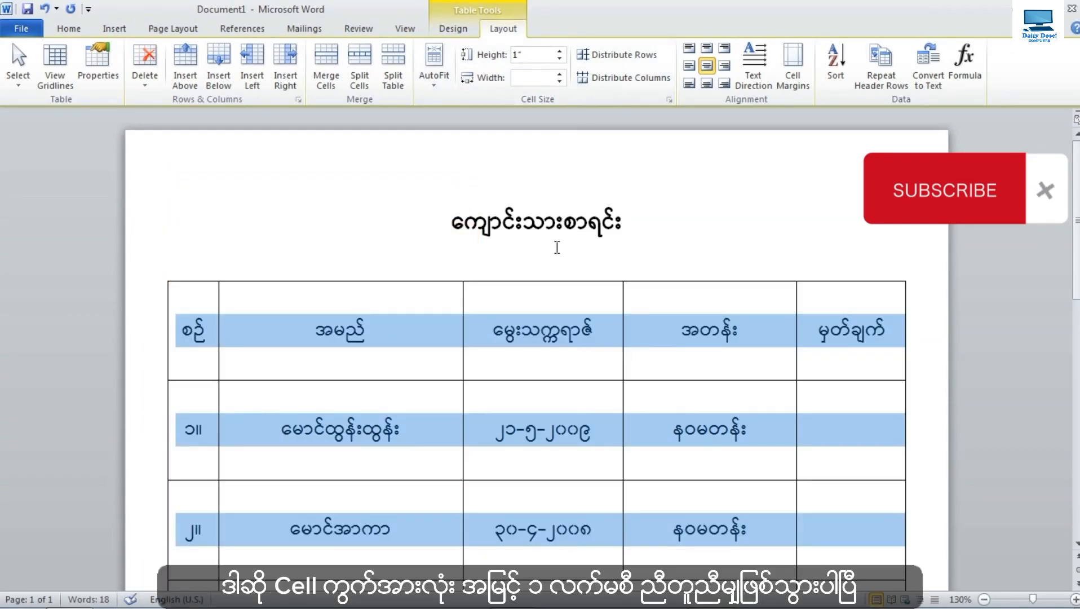
scroll(561, 296, "down", 2)
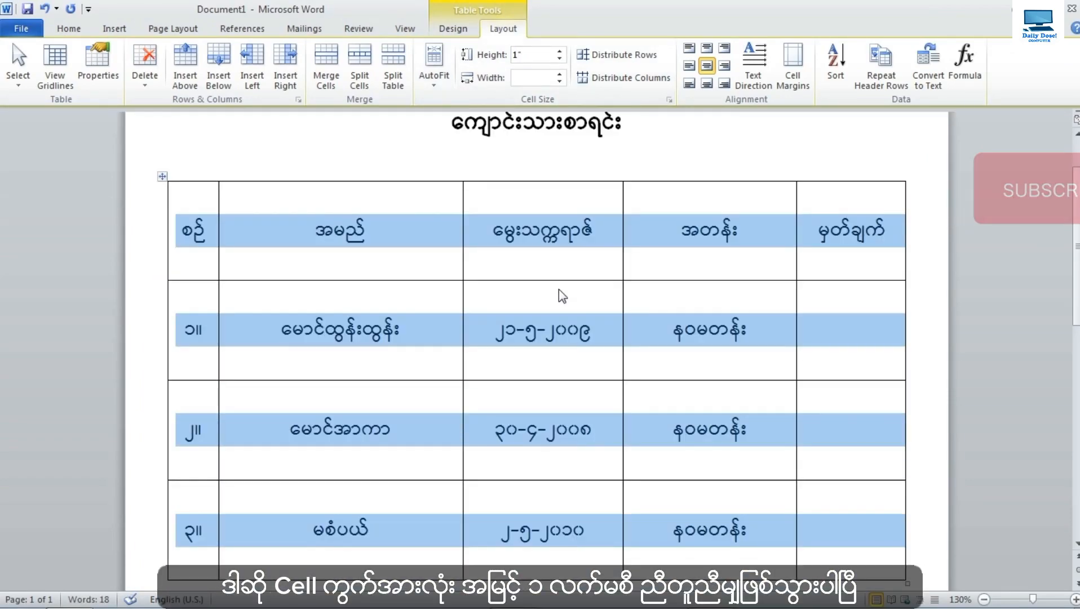
left_click(595, 291)
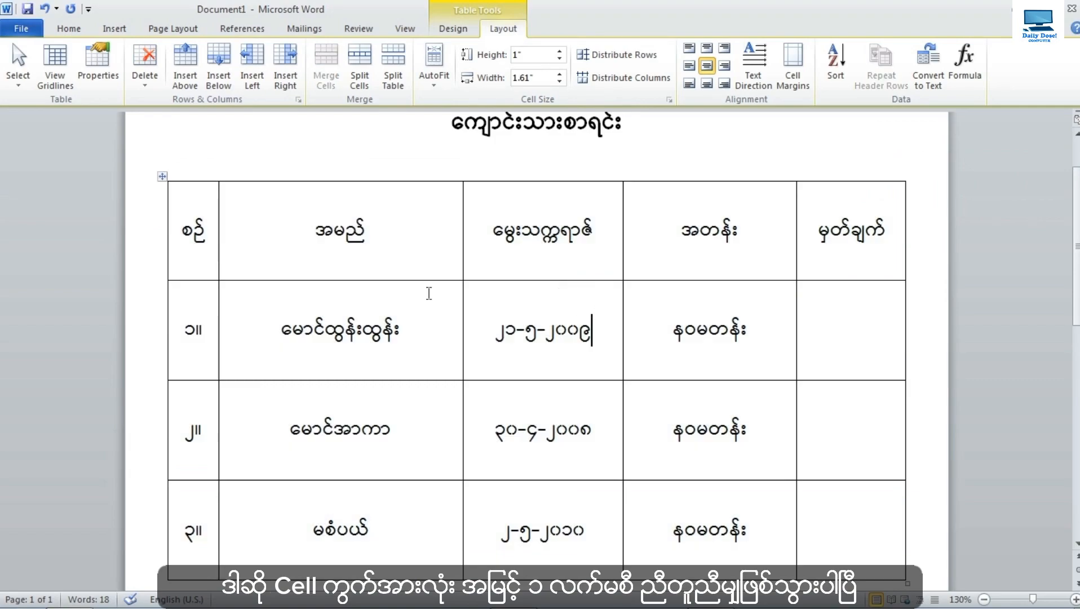
Step: Set the height of all table rows to 0.5 inch
left_click(169, 248)
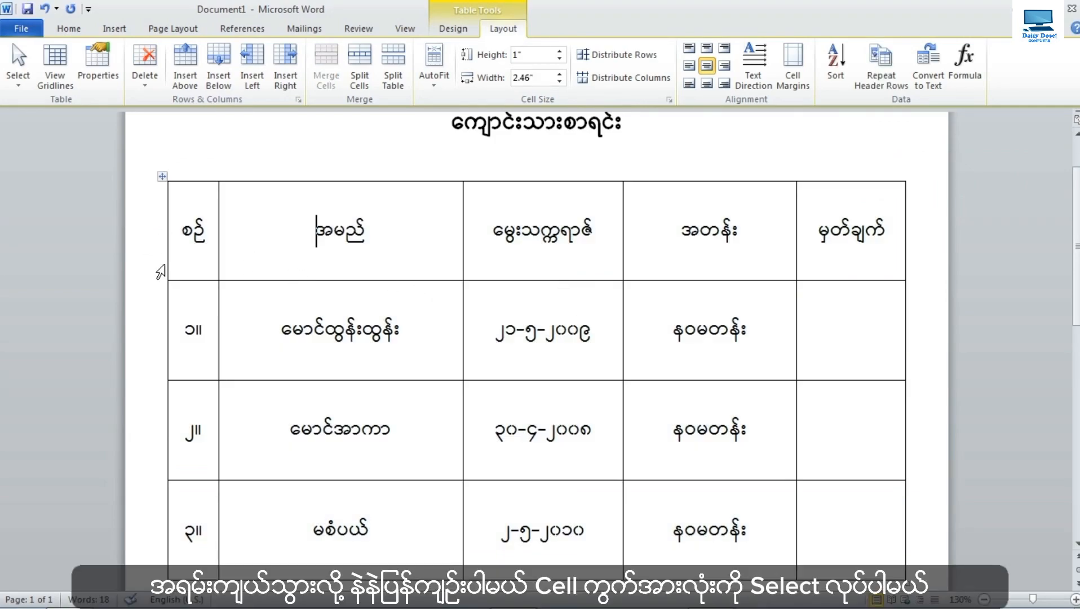
left_click_drag(181, 271, 817, 545)
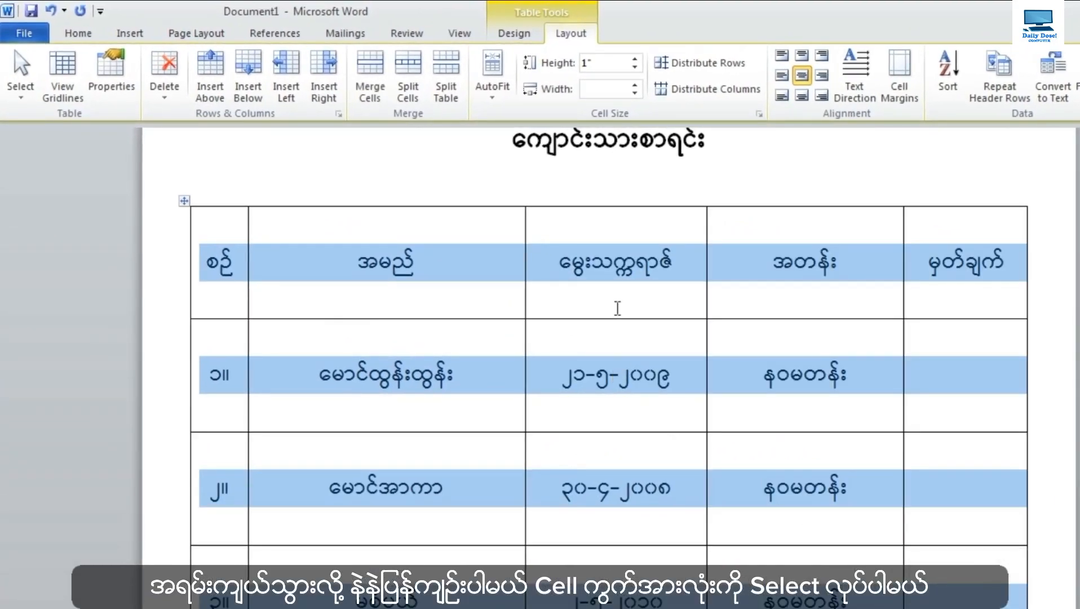
left_click(607, 67)
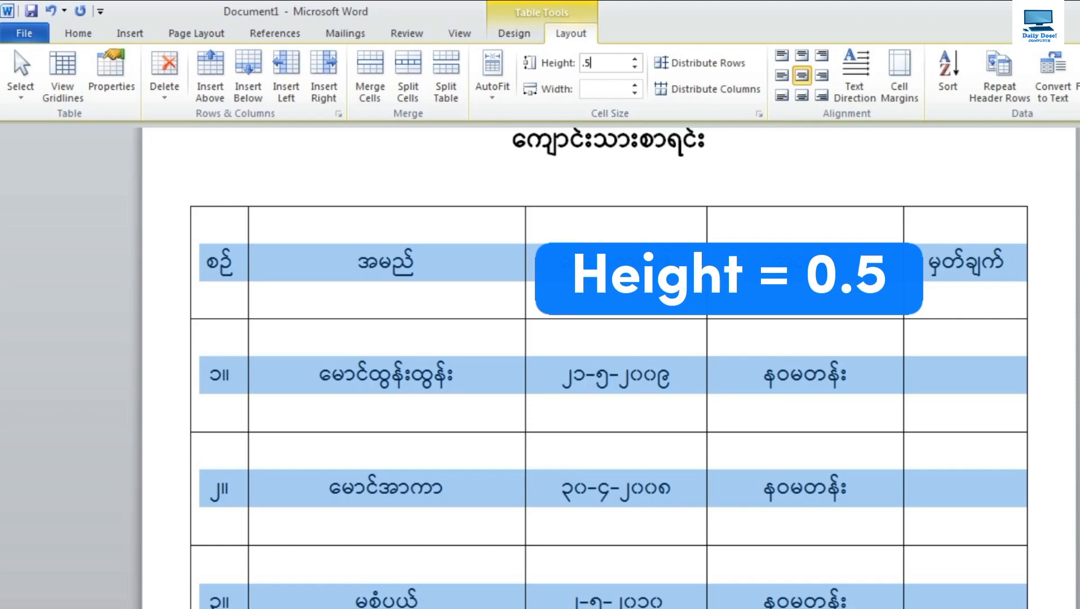
key("Return")
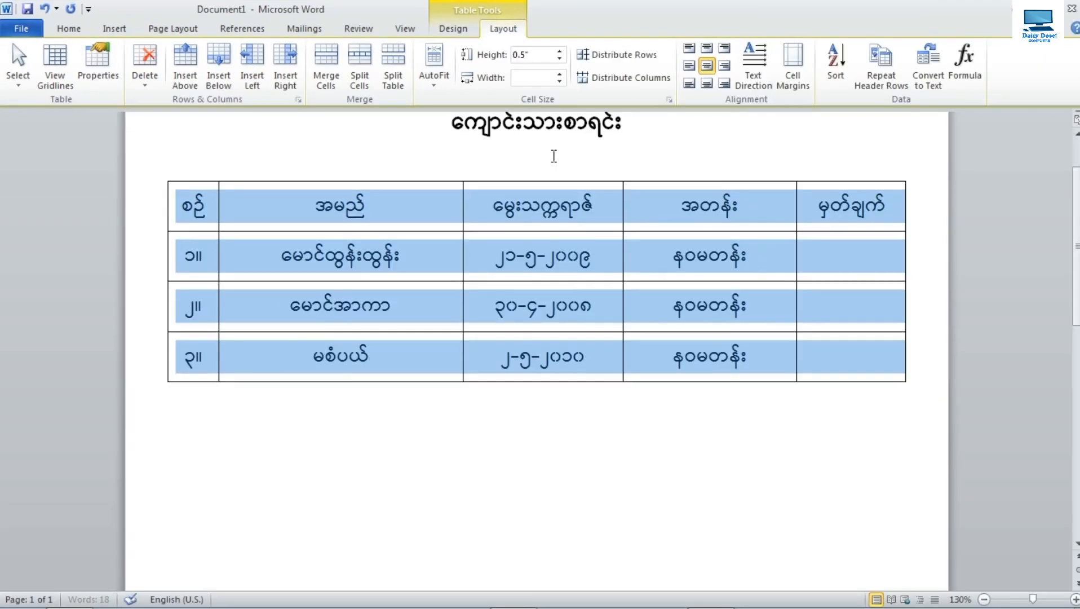
left_click(556, 415)
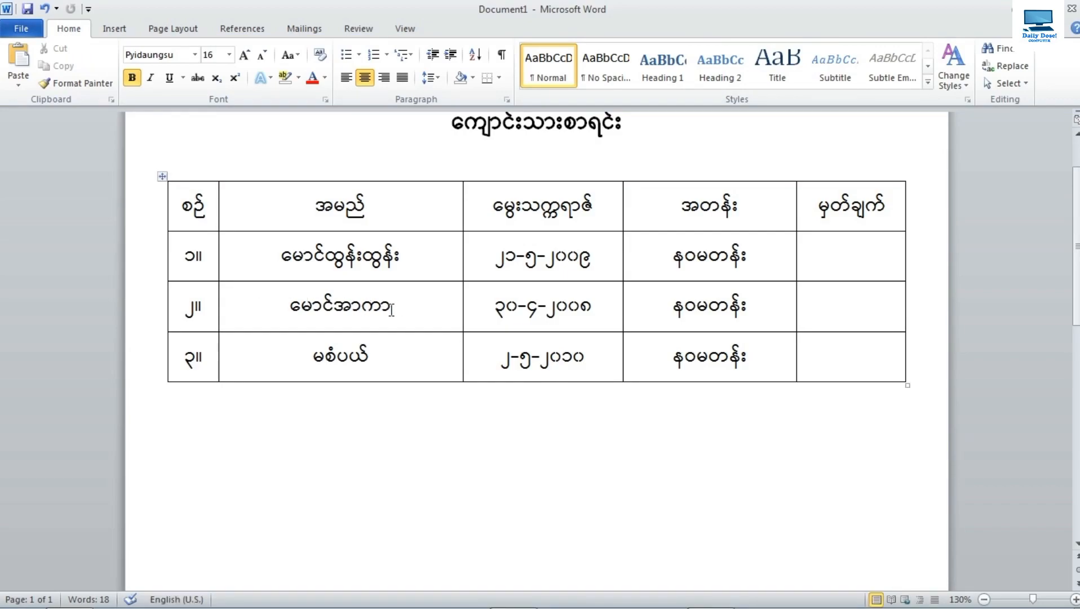
Step: Make the text of the table's header row bold, from "စဉ်" to "မှတ်ချက်"
left_click_drag(186, 211, 851, 208)
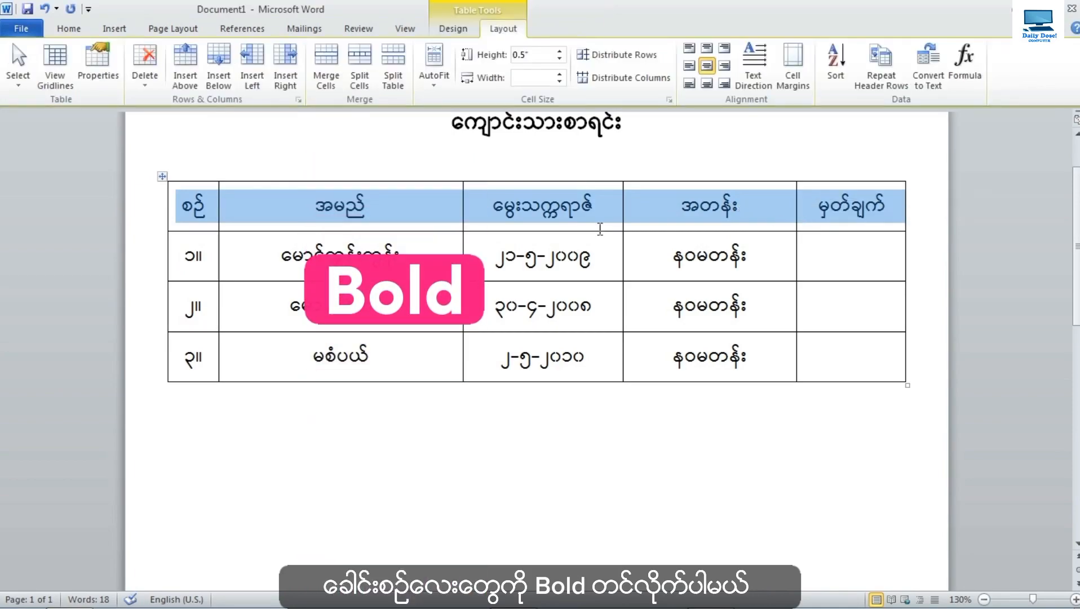
left_click(70, 32)
left_click(133, 78)
Step: Insert an empty row directly above row "၃။" in the table
left_click_drag(177, 367, 706, 375)
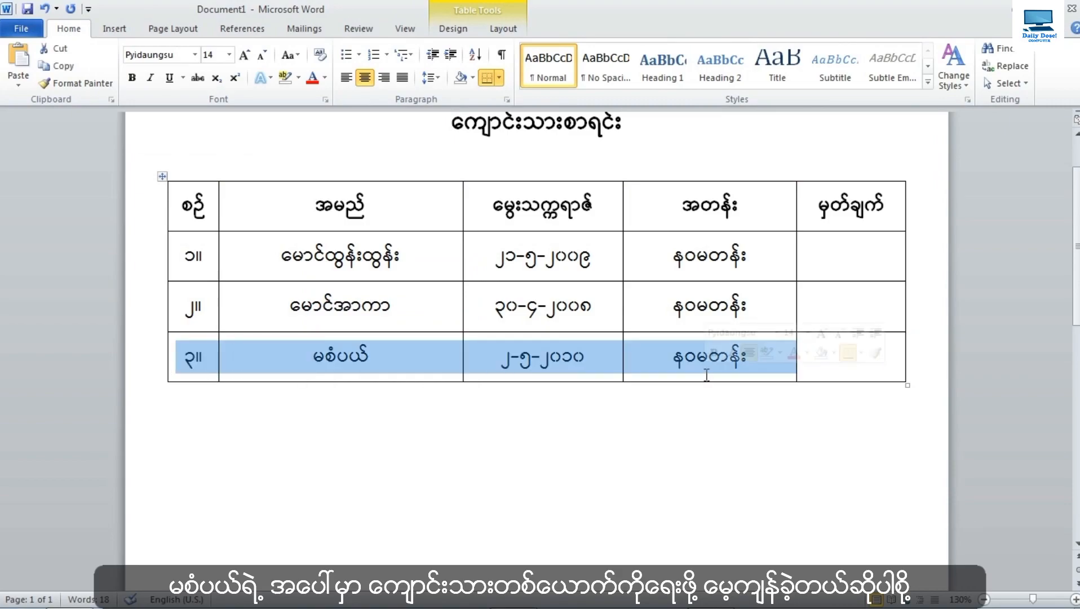
left_click(409, 360)
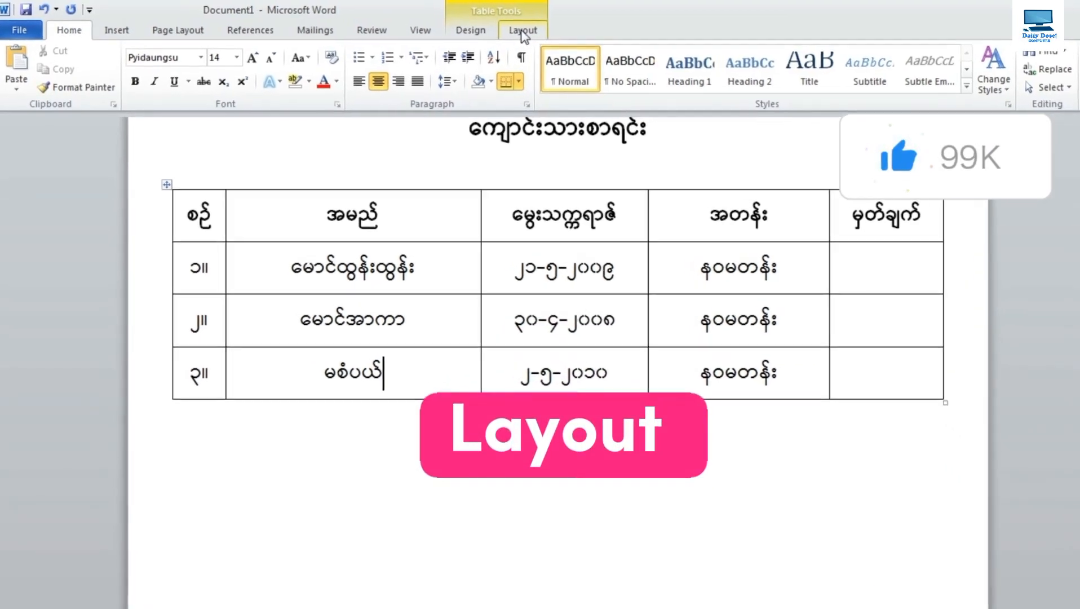
left_click(523, 31)
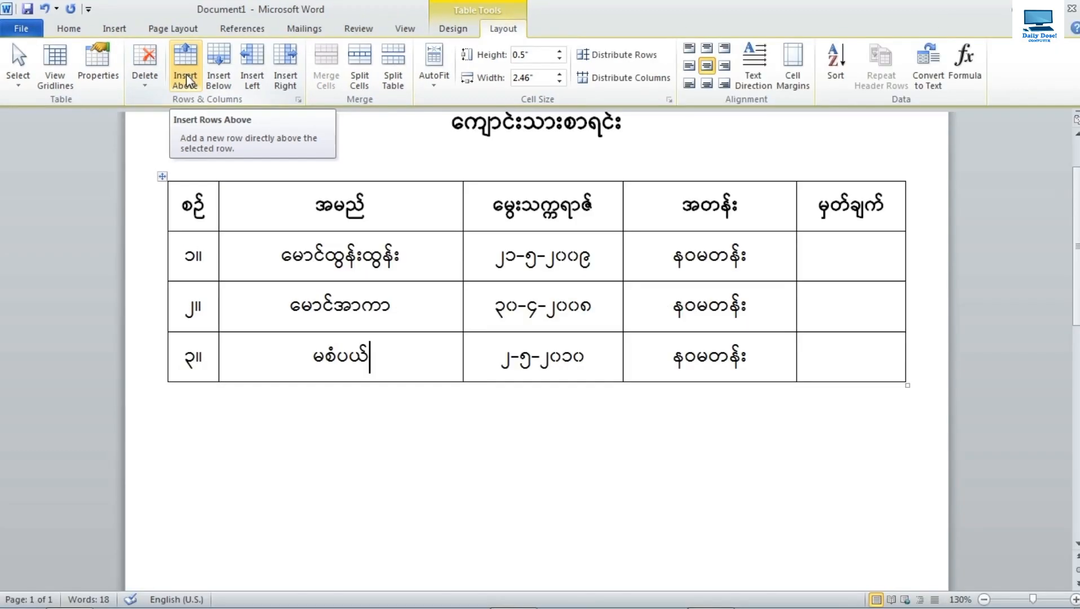
left_click(204, 95)
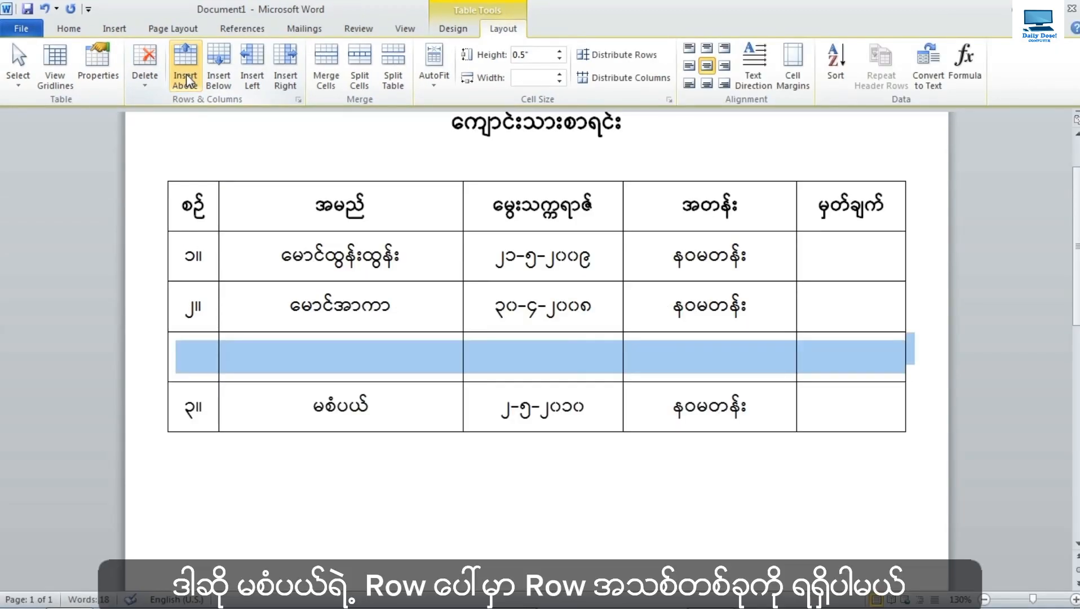
left_click(281, 362)
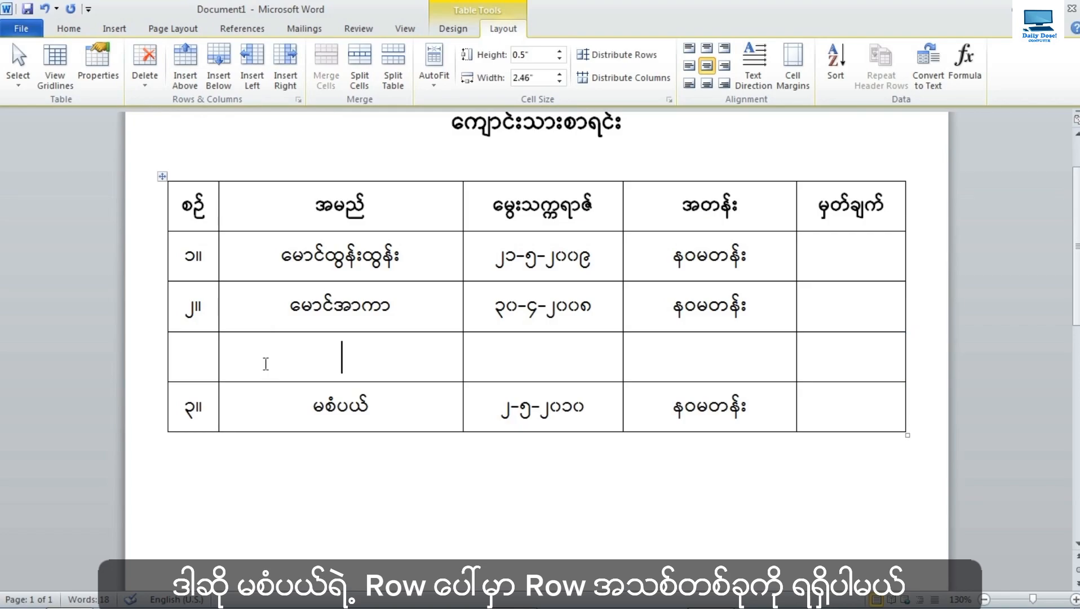
left_click_drag(167, 369, 658, 344)
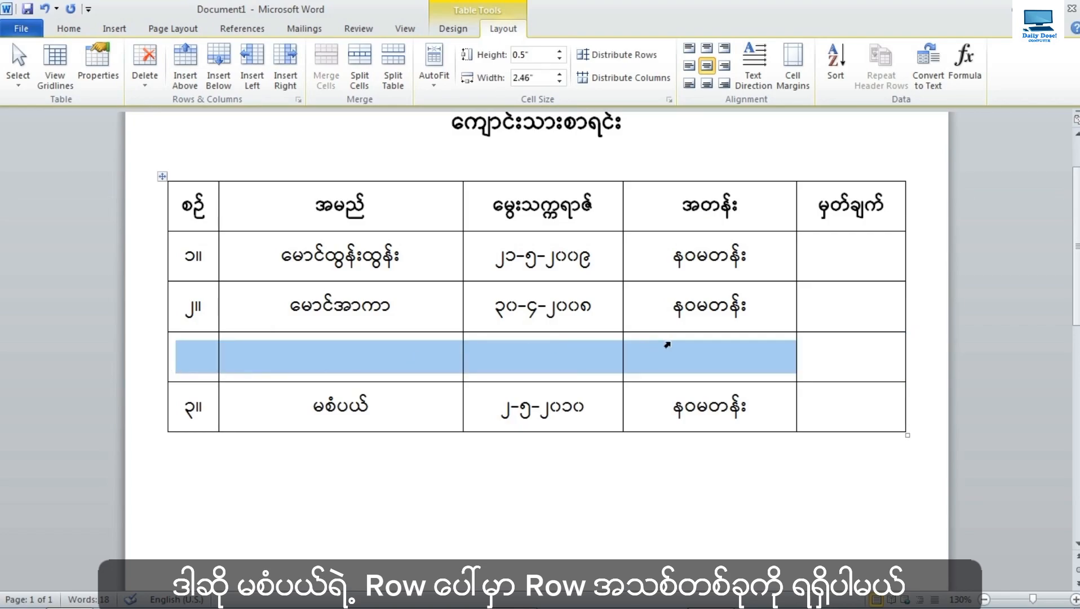
Step: Fill the empty row with number ၃။, the student's name, date of birth and class နဝမတန်း, and renumber the last row ၄။
left_click(186, 356)
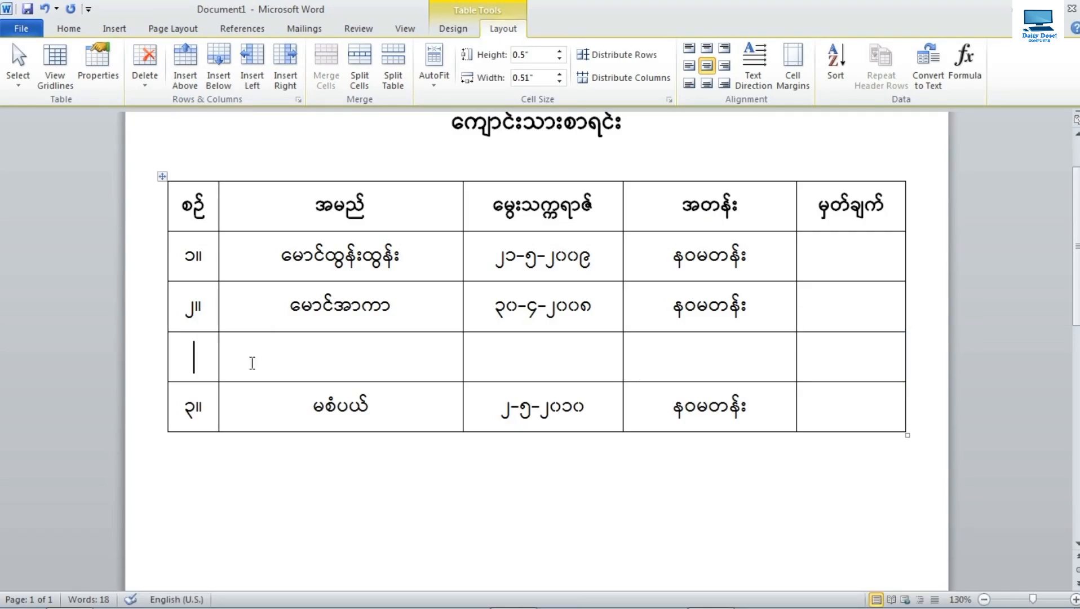
type("၃။")
left_click(251, 364)
type("မလျ")
key("BackSpace")
type("ှလှ")
key("Tab")
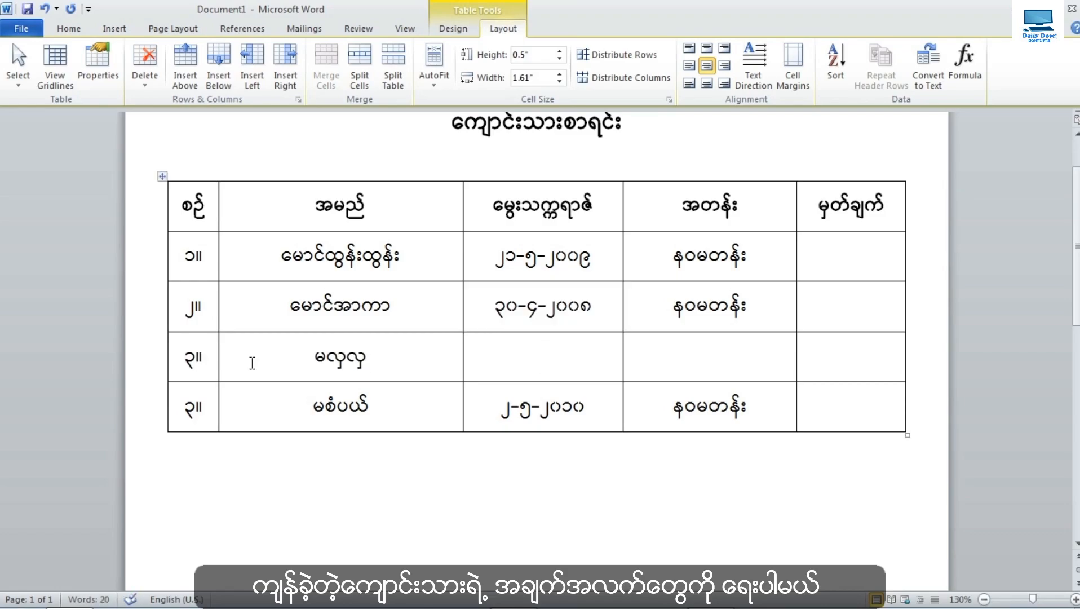
type("၂၃-၈-၂၀၀၉")
key("Tab")
type("နဩ")
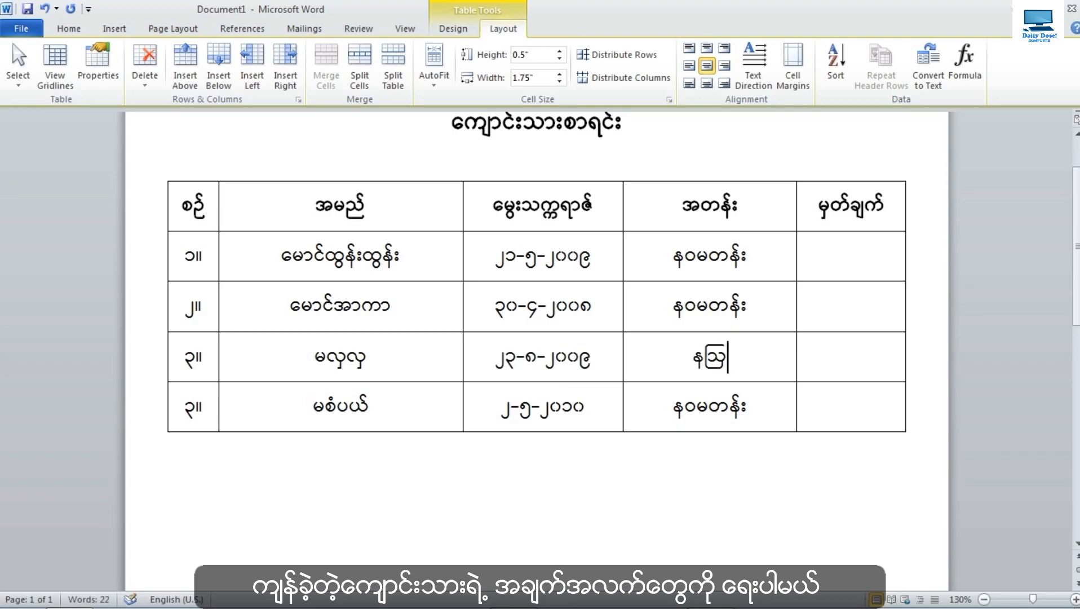
key("BackSpace")
type("ဝမတန်း")
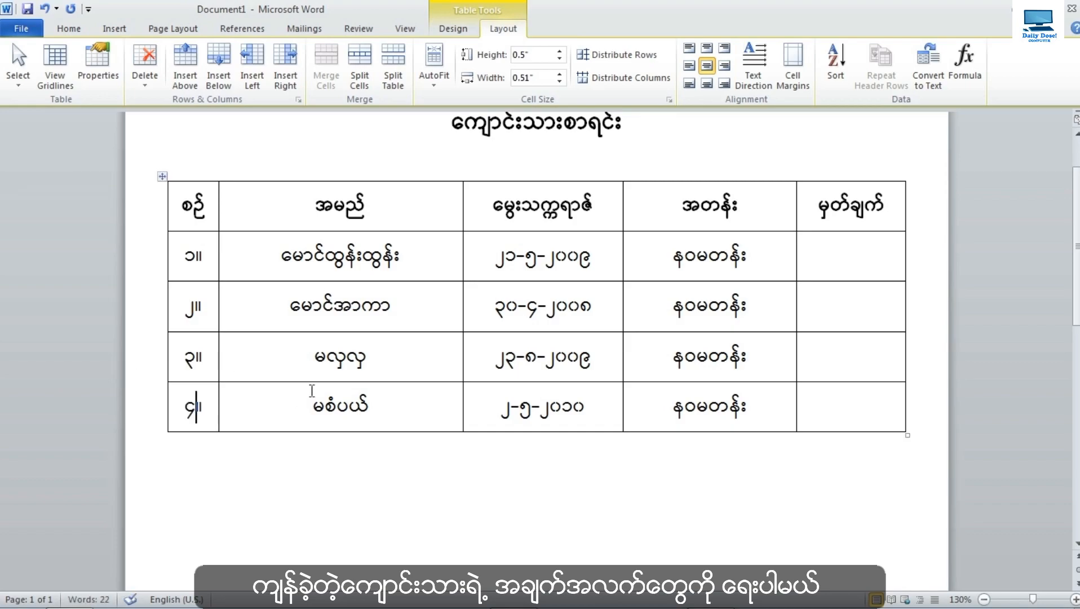
Step: Insert an empty row directly below row ၁။ in the table
left_click_drag(175, 265, 823, 263)
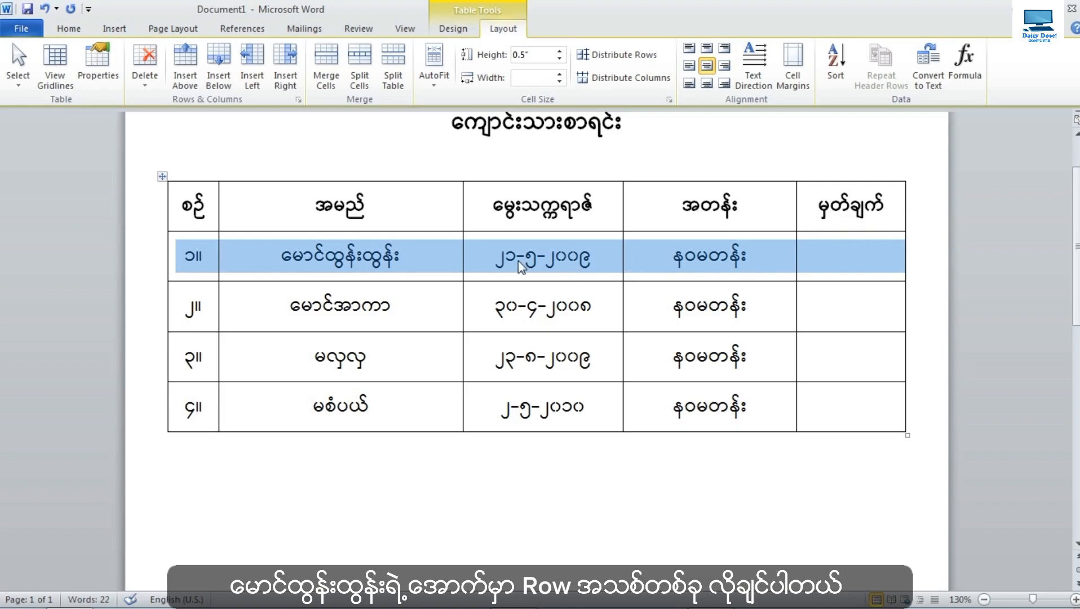
left_click(412, 252)
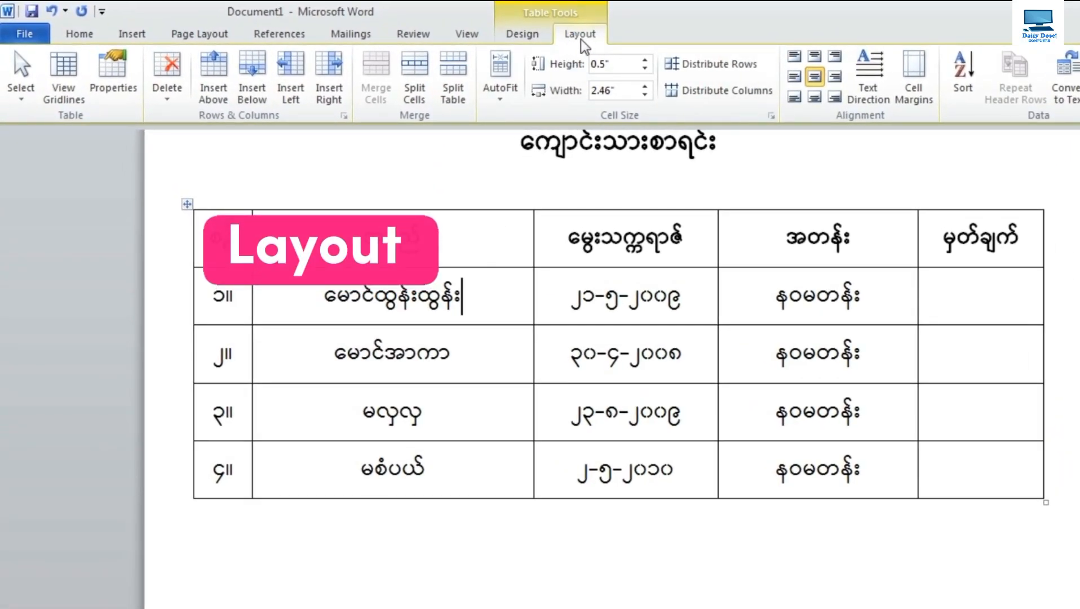
left_click(253, 102)
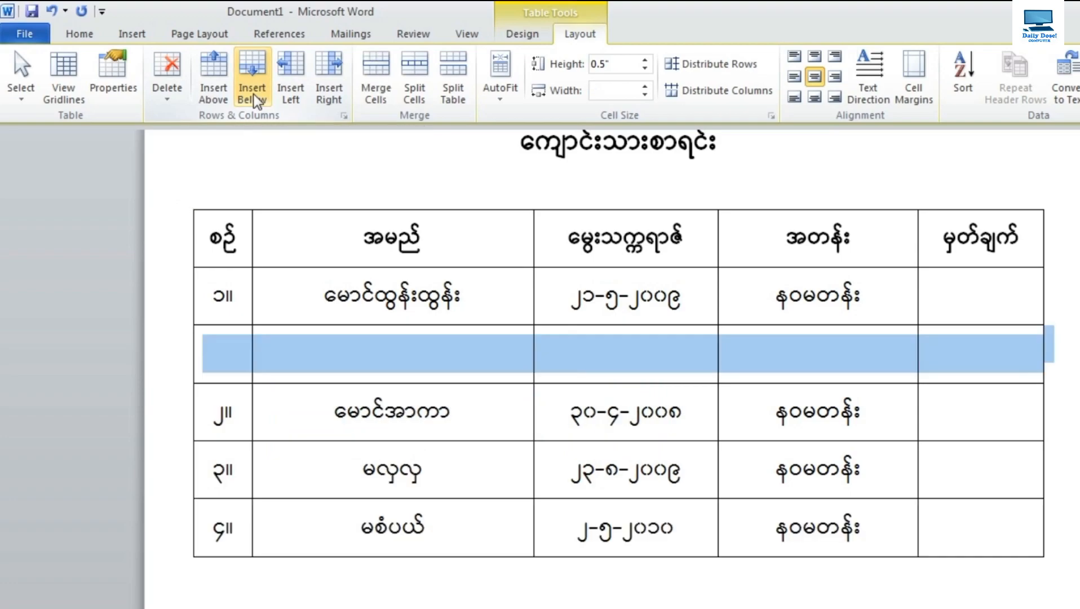
left_click(384, 353)
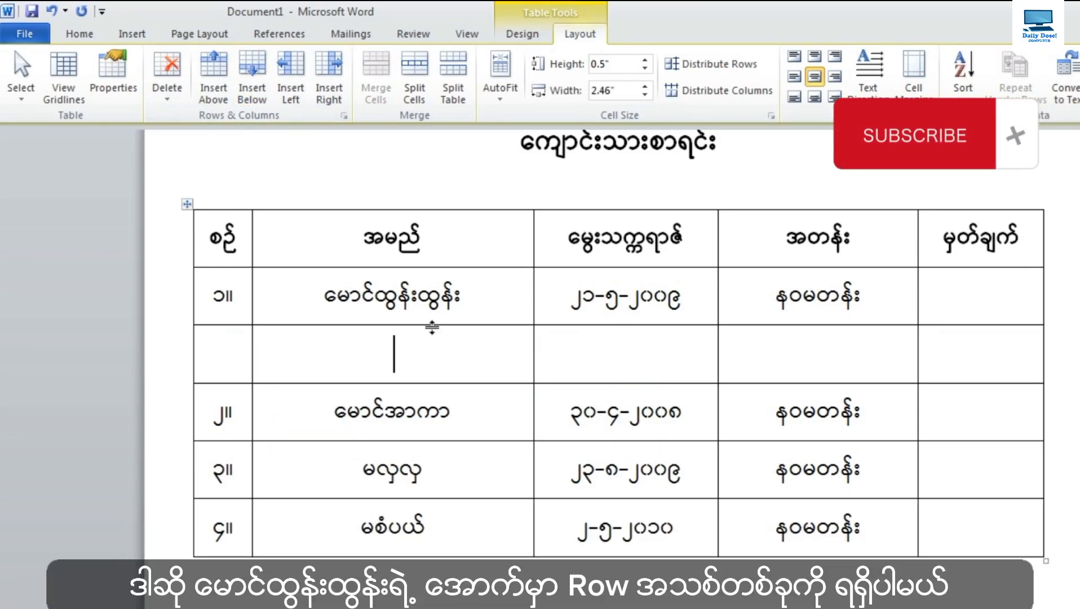
Step: Fill the empty row below row ၁။ with number ၂။, the student's name, date of birth and class နဝမတန်း
left_click_drag(204, 375, 928, 367)
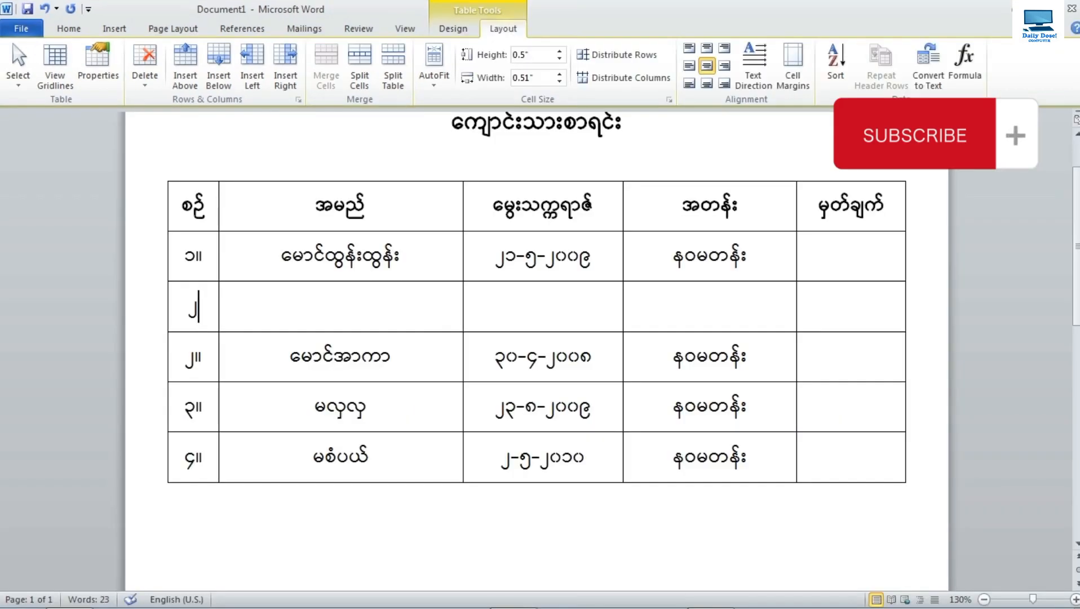
type("။")
key("Tab")
type("မောင်ေမာင်")
key("Tab")
type("၃-၉-၂၀၀၉")
key("Tab")
type("နဝမတန်း")
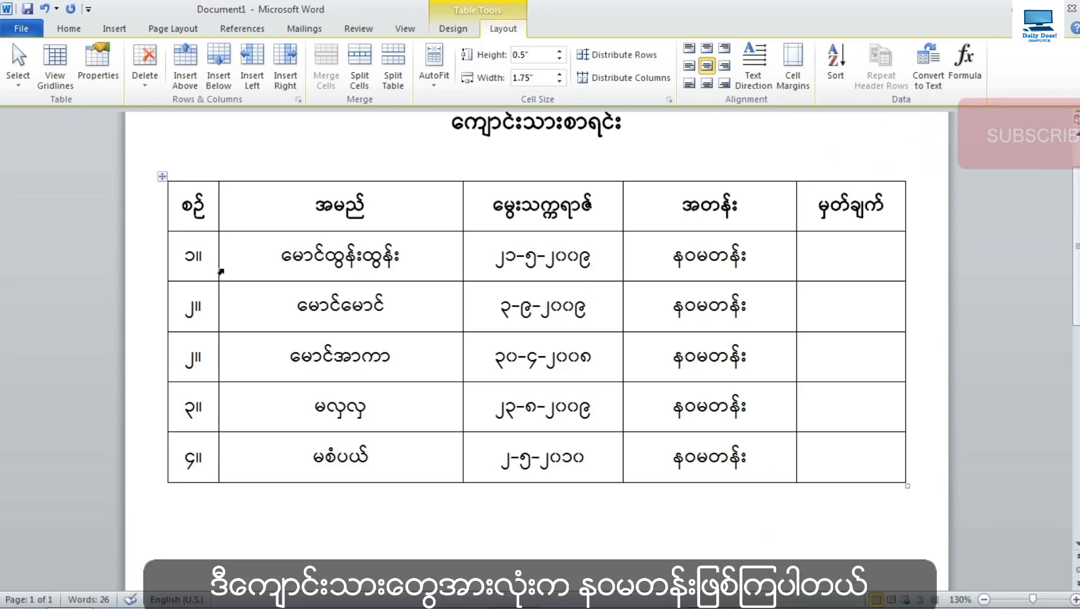
Step: Clear the class text နဝမတန်း from every student row except row ၁။
left_click_drag(221, 272, 325, 455)
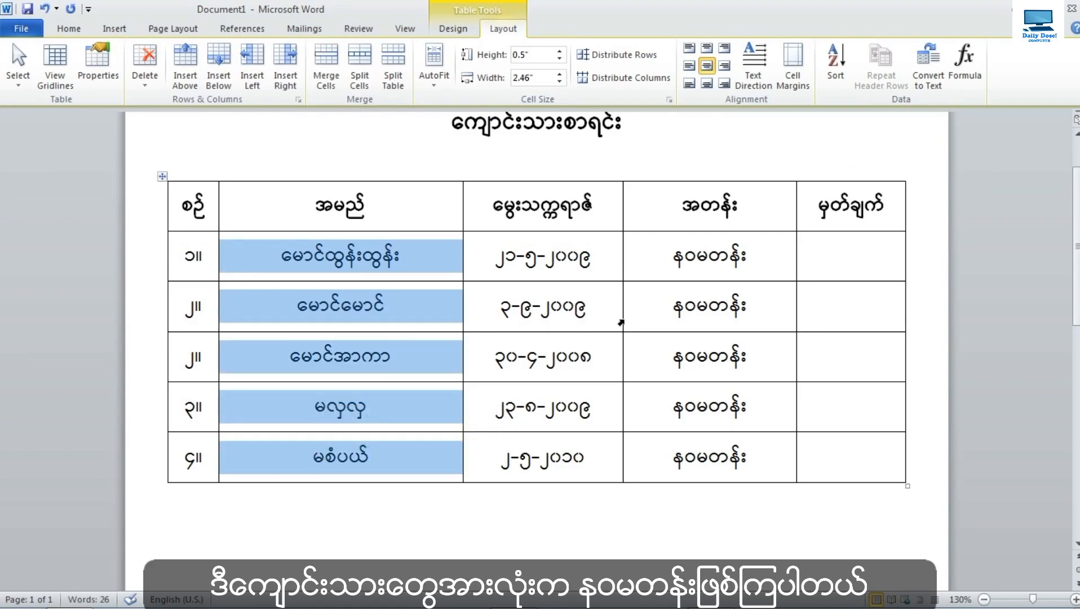
left_click_drag(627, 265, 684, 475)
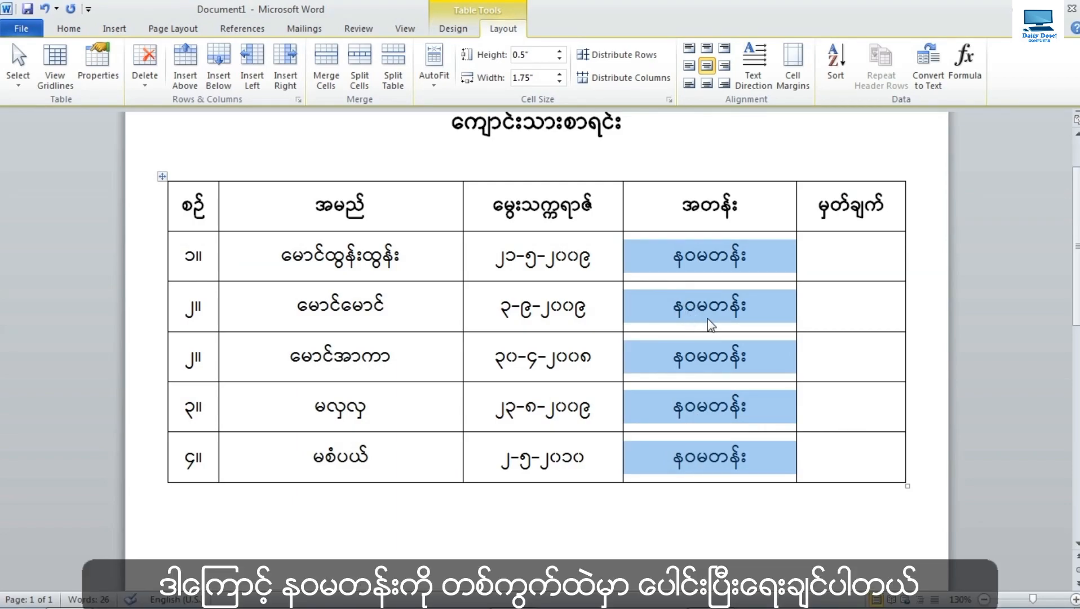
left_click_drag(626, 306, 773, 456)
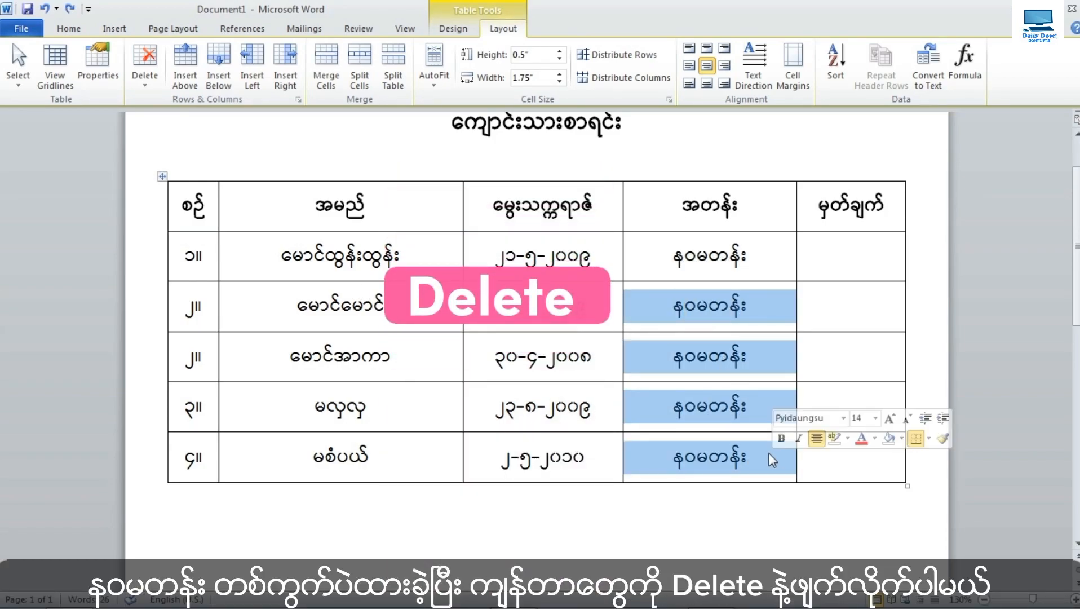
key("Delete")
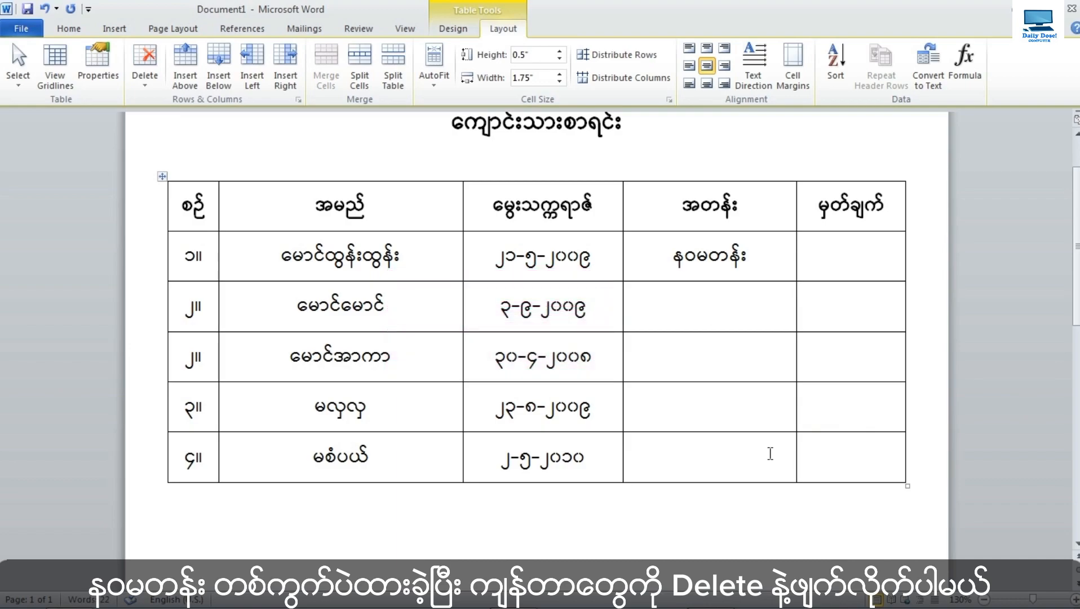
Step: Merge the five student cells of the အတန်း column into one cell
left_click_drag(626, 271, 661, 443)
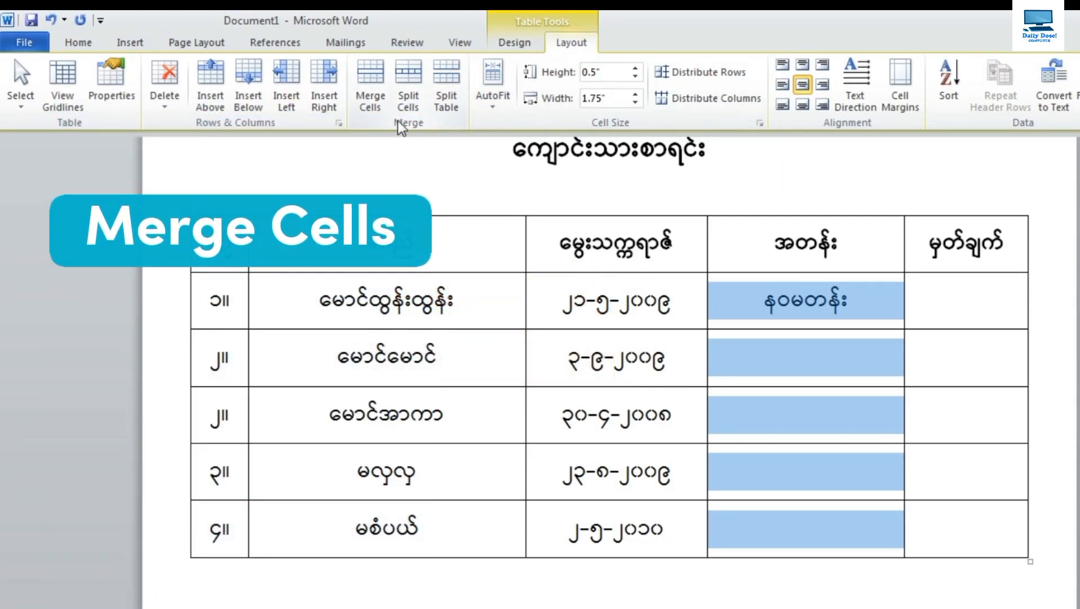
left_click(373, 94)
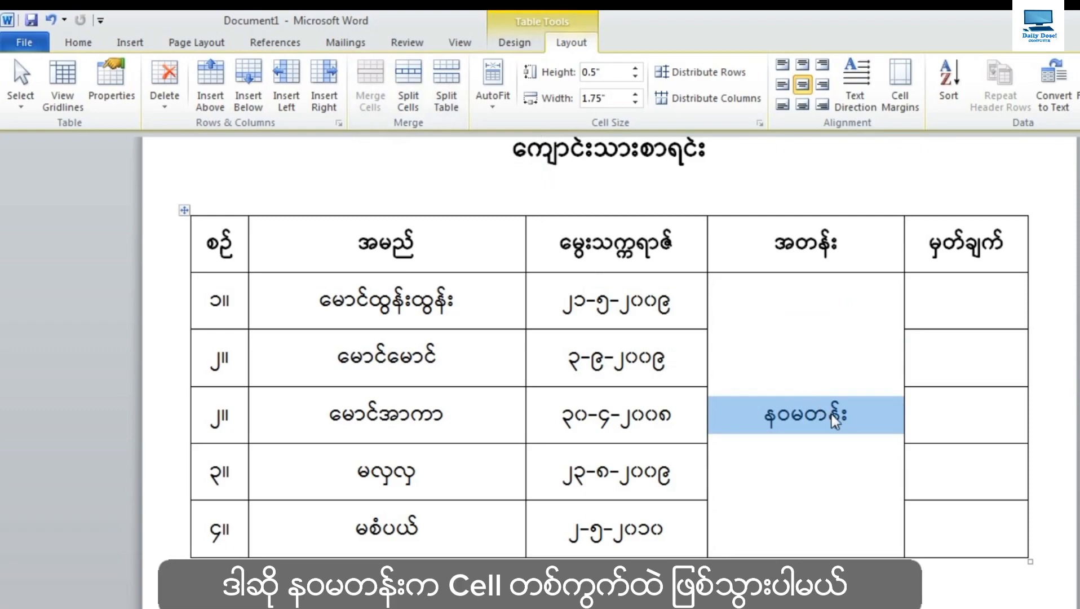
left_click(853, 424)
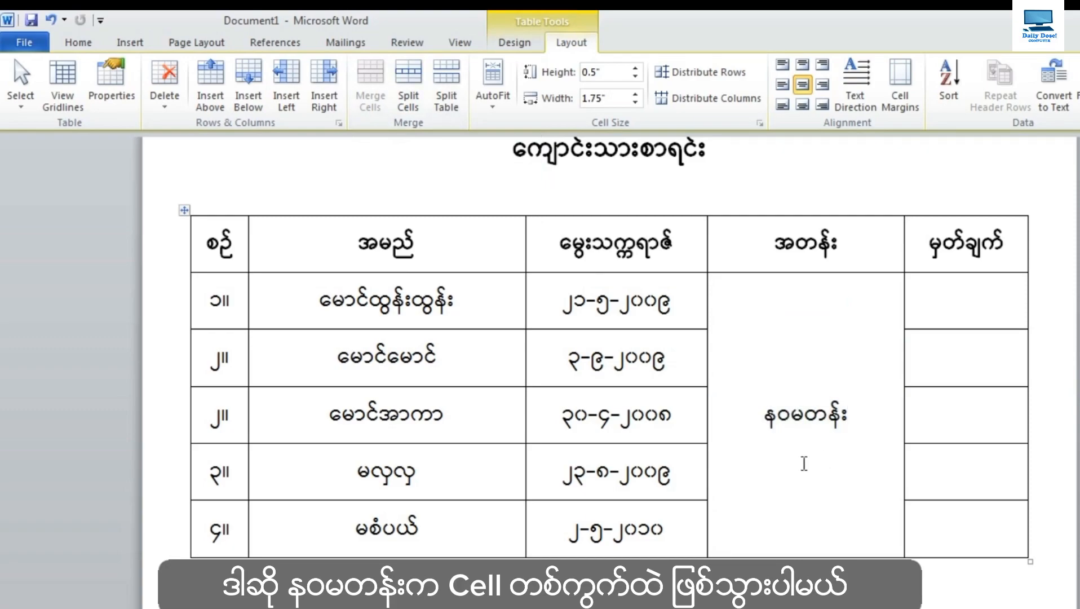
Step: Left-align the student names under the အမည် heading
left_click_drag(282, 306, 301, 487)
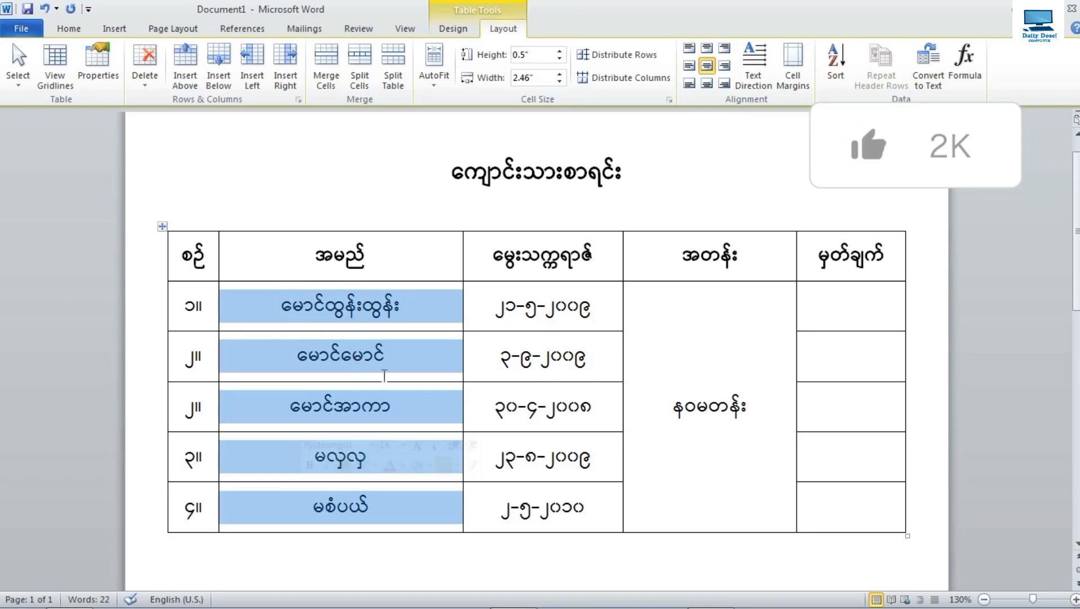
left_click(66, 28)
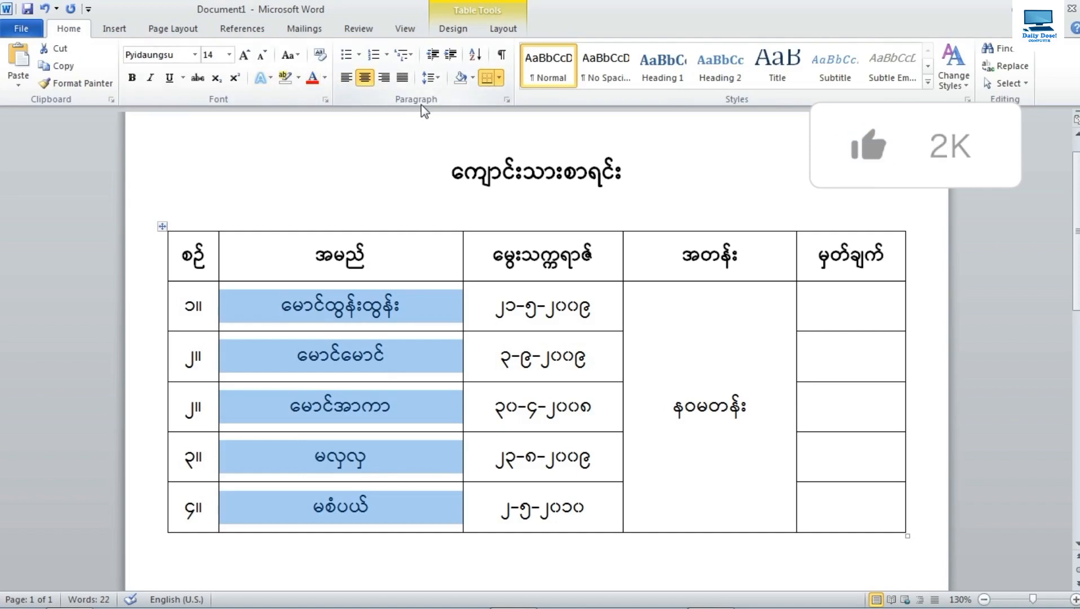
left_click(344, 83)
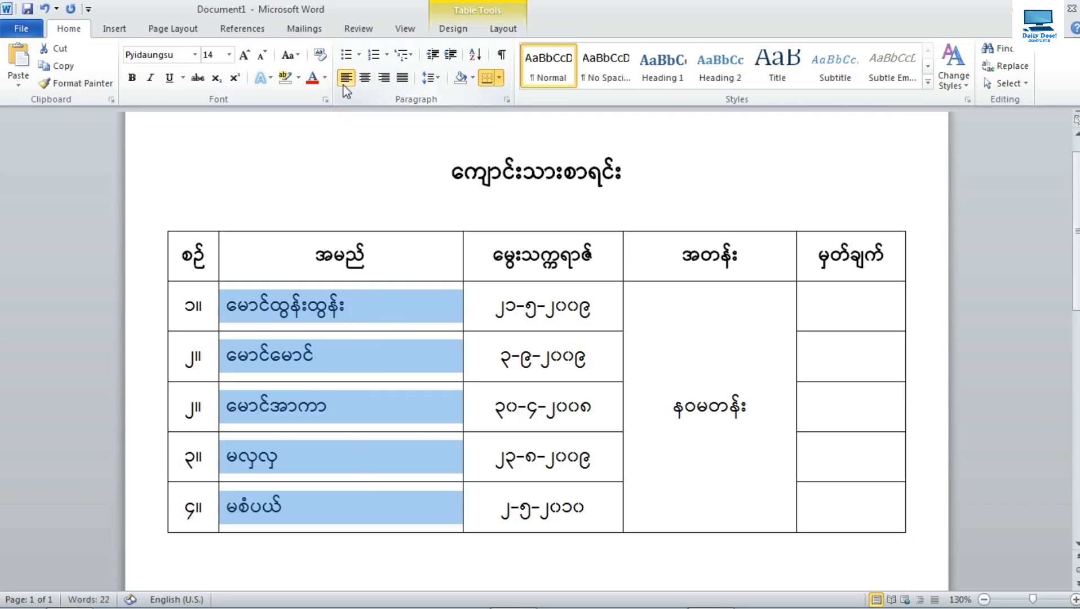
left_click(398, 348)
scroll(398, 347, "down", 1)
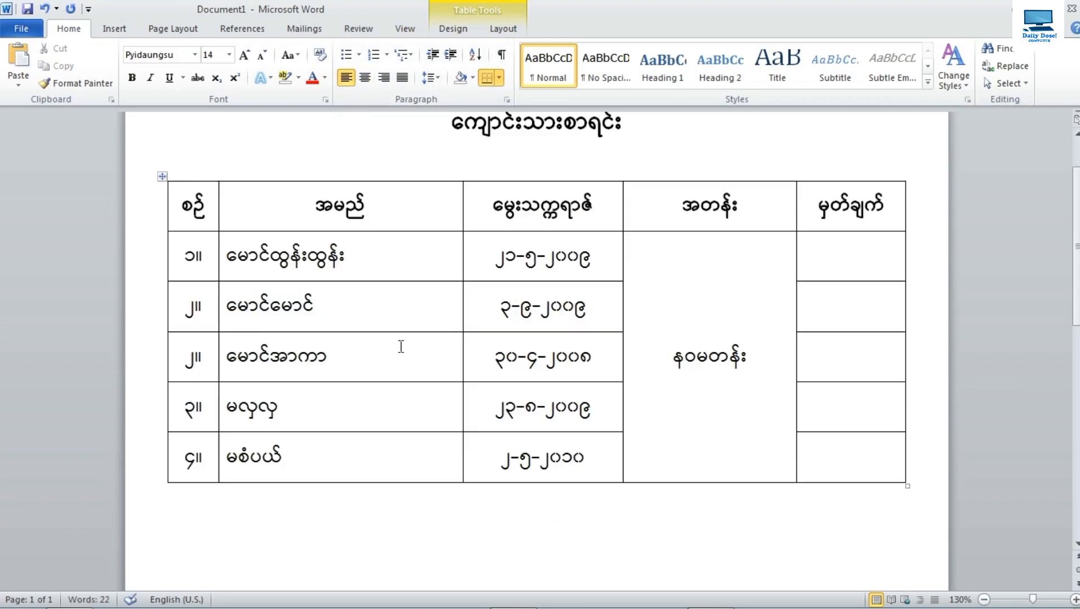
scroll(401, 346, "up", 1)
Step: Insert an empty column directly to the left of the မွေးသက္ကရာဇ် column
left_click_drag(463, 265, 558, 502)
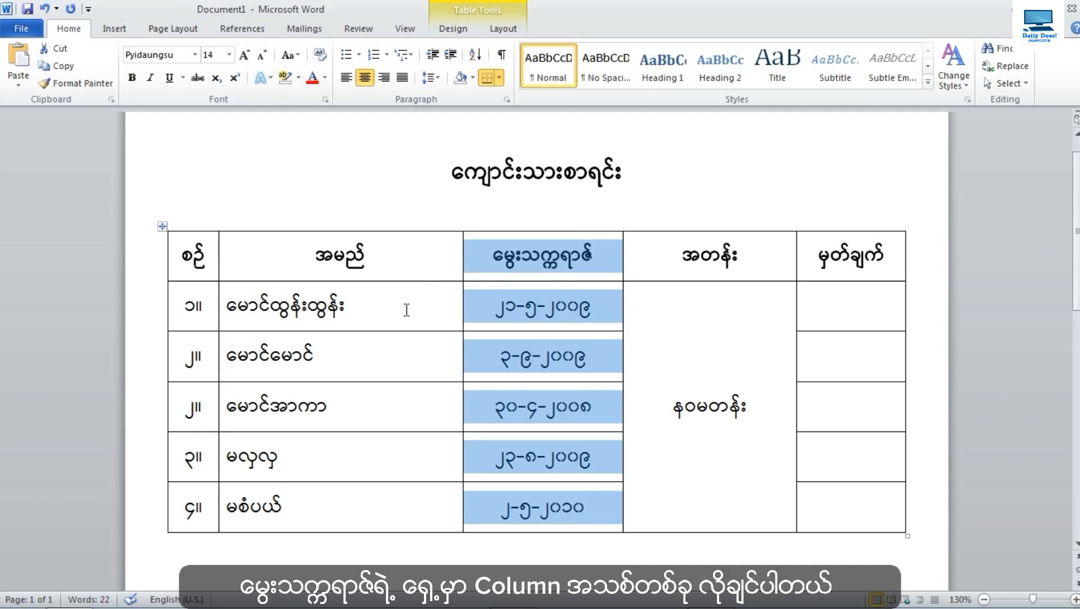
left_click(510, 270)
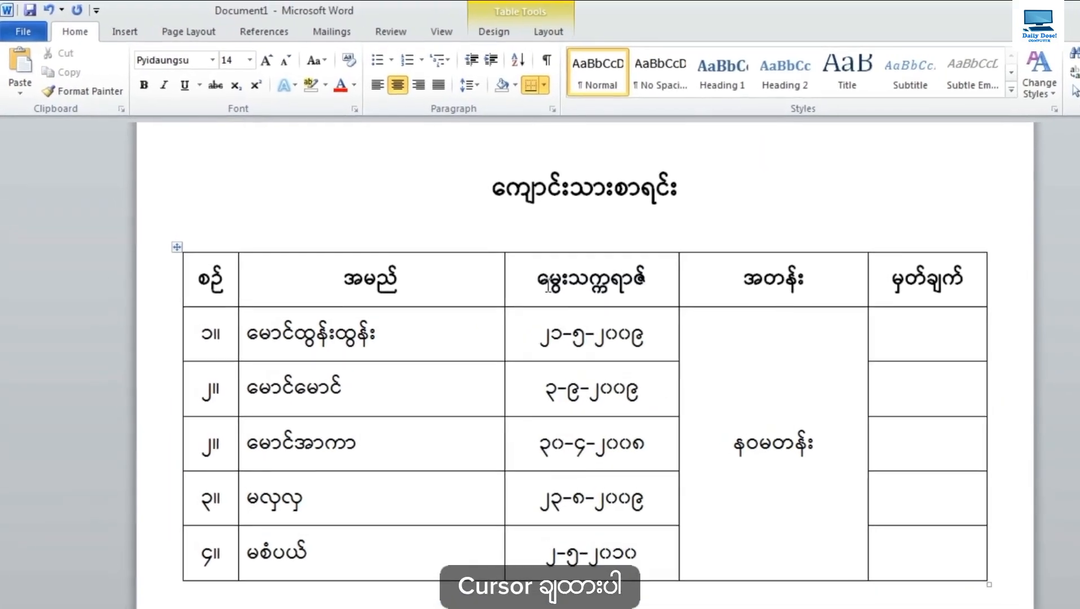
left_click(540, 335)
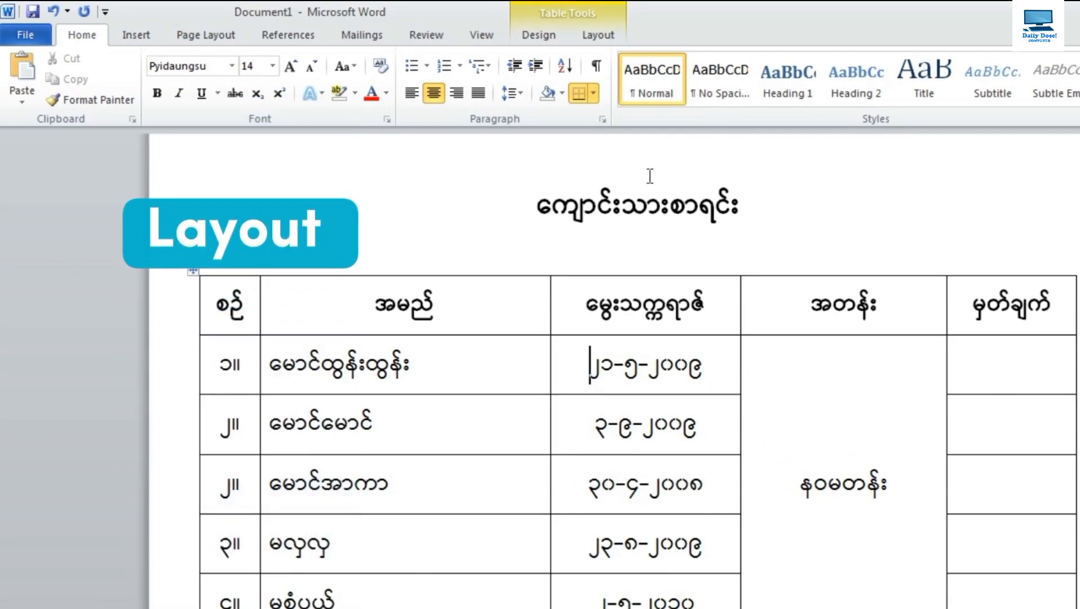
left_click(595, 40)
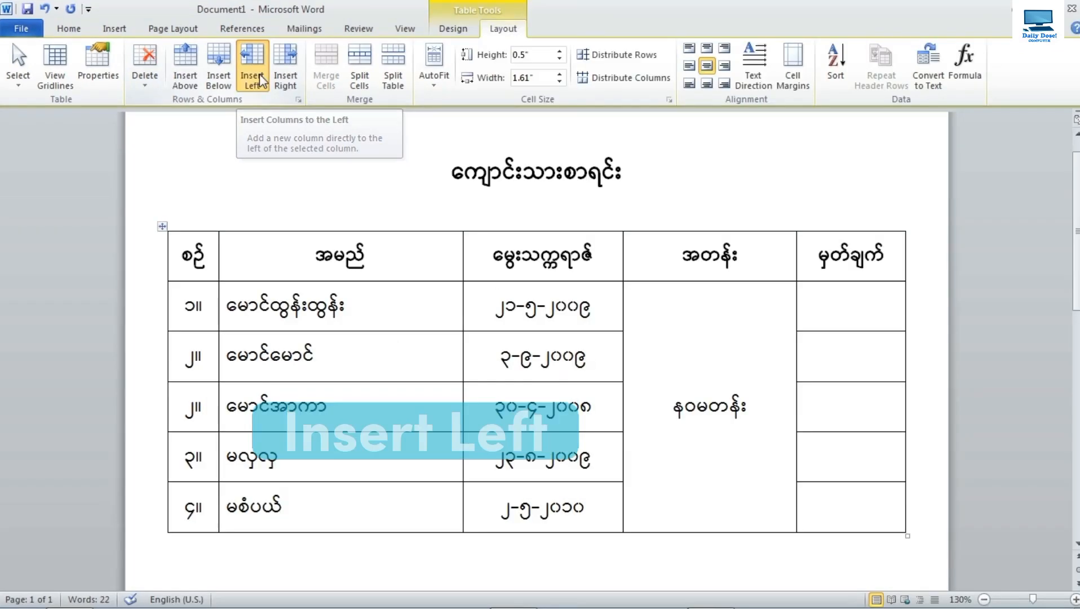
left_click(303, 87)
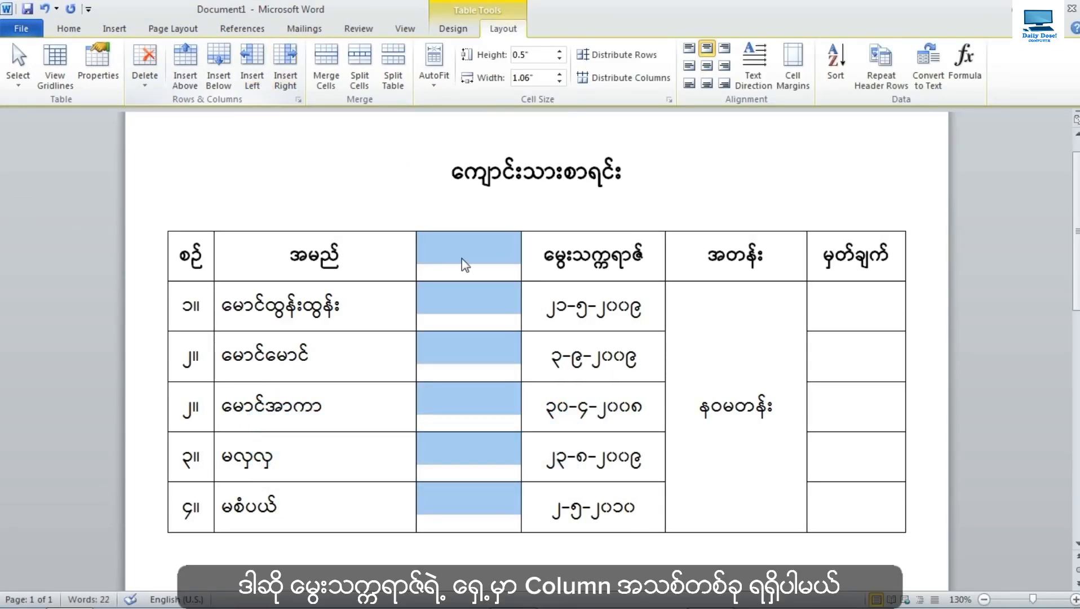
left_click(490, 296)
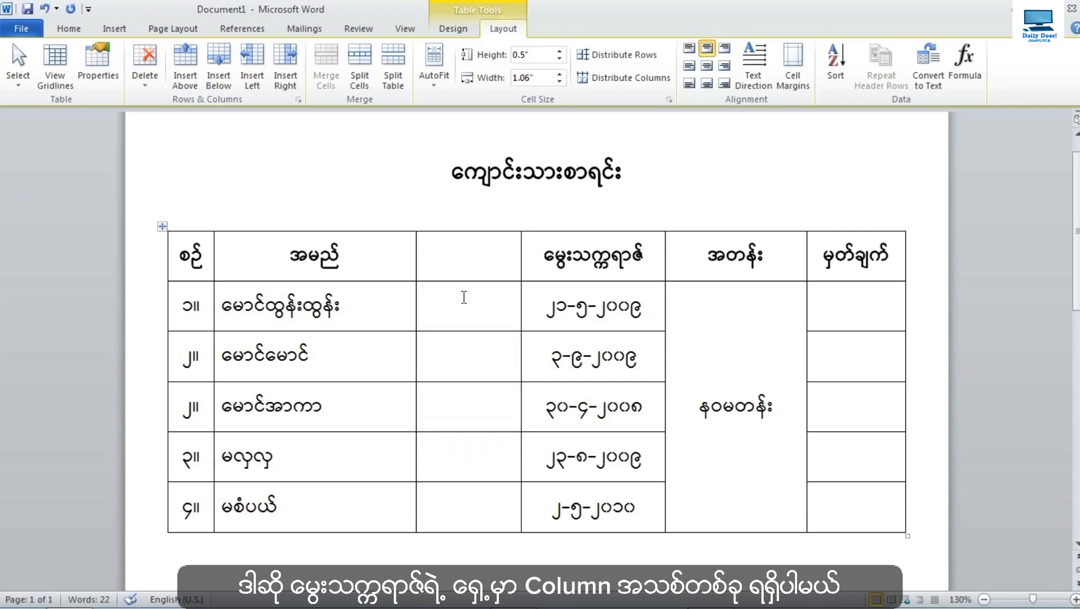
Step: Delete the empty column between the အမည် and မွေးသက္ကရာဇ် columns
left_click_drag(420, 267, 465, 511)
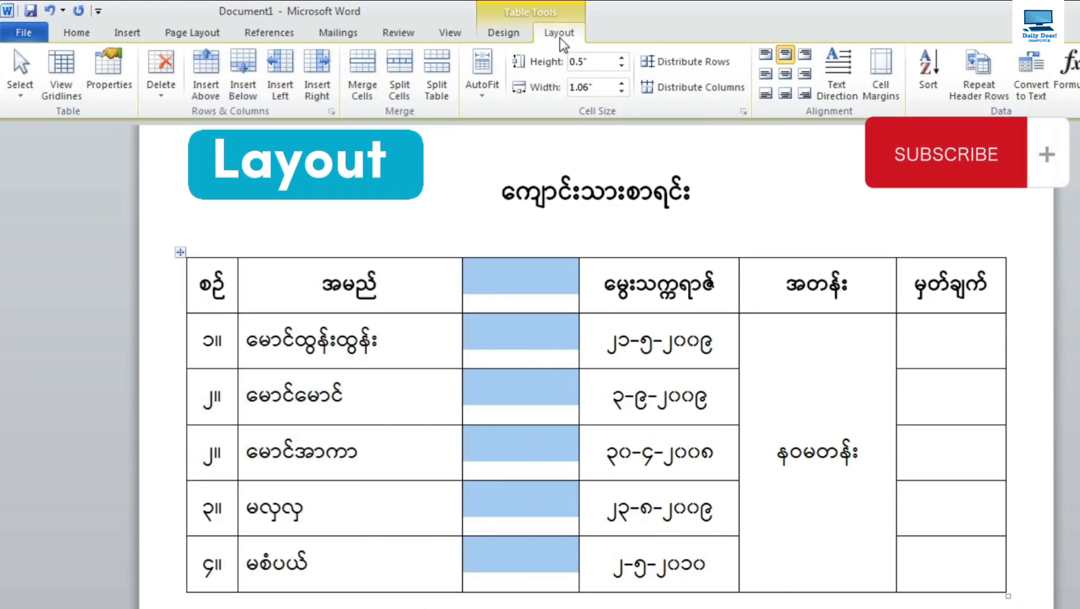
left_click(161, 98)
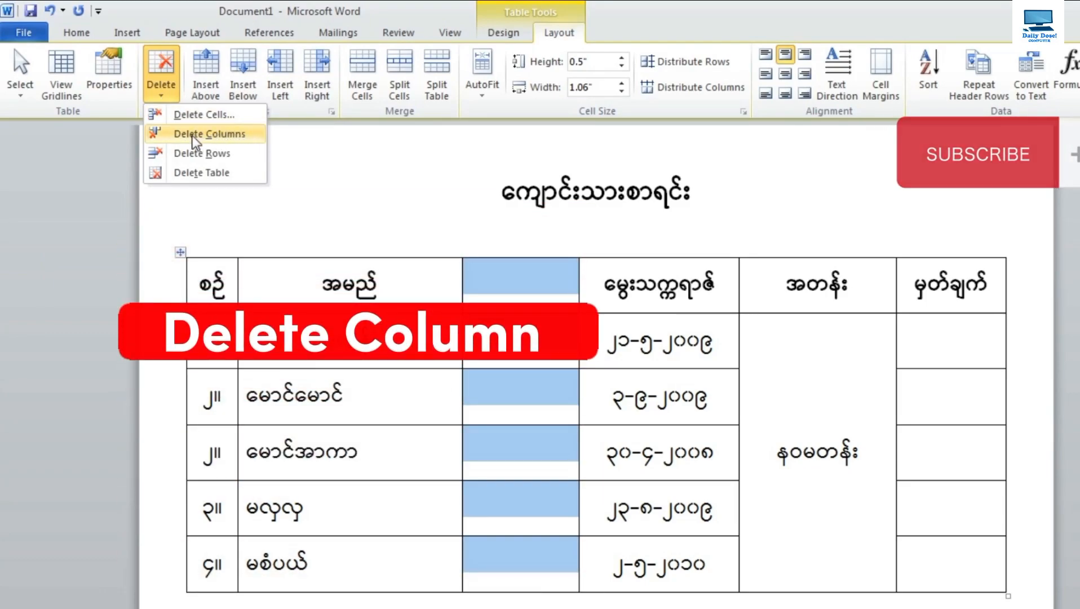
left_click(235, 132)
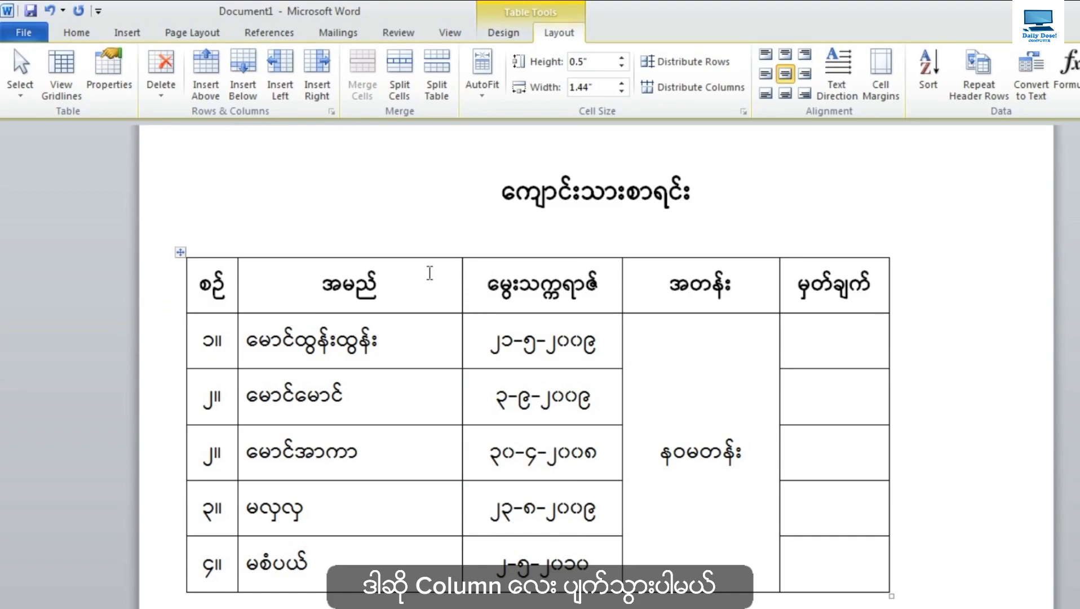
Step: Insert an empty column directly to the right of the မွေးသက္ကရာဇ် column
left_click_drag(479, 284, 563, 552)
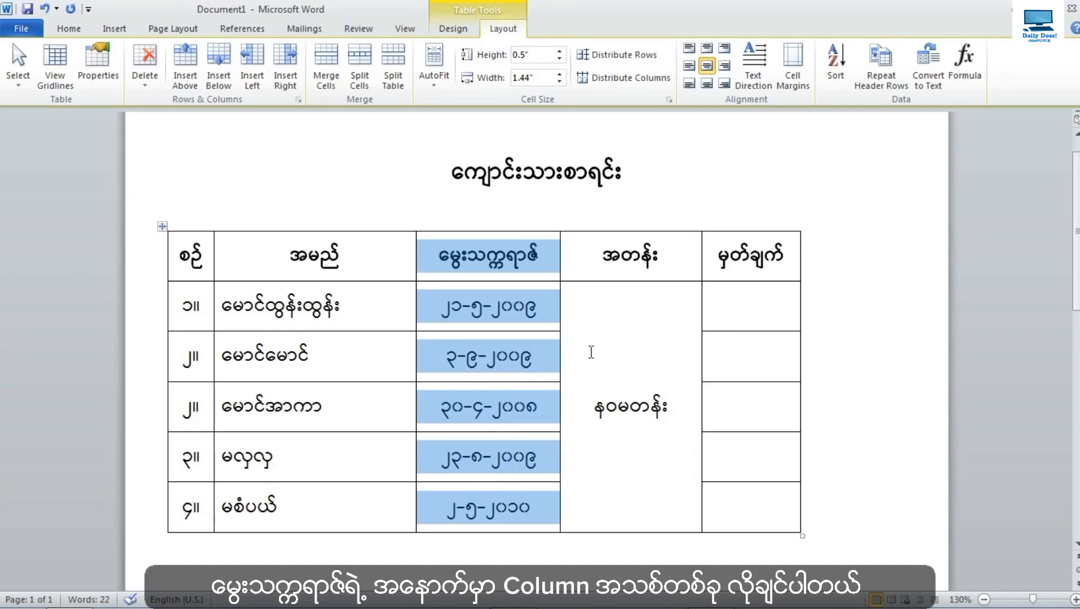
left_click(539, 316)
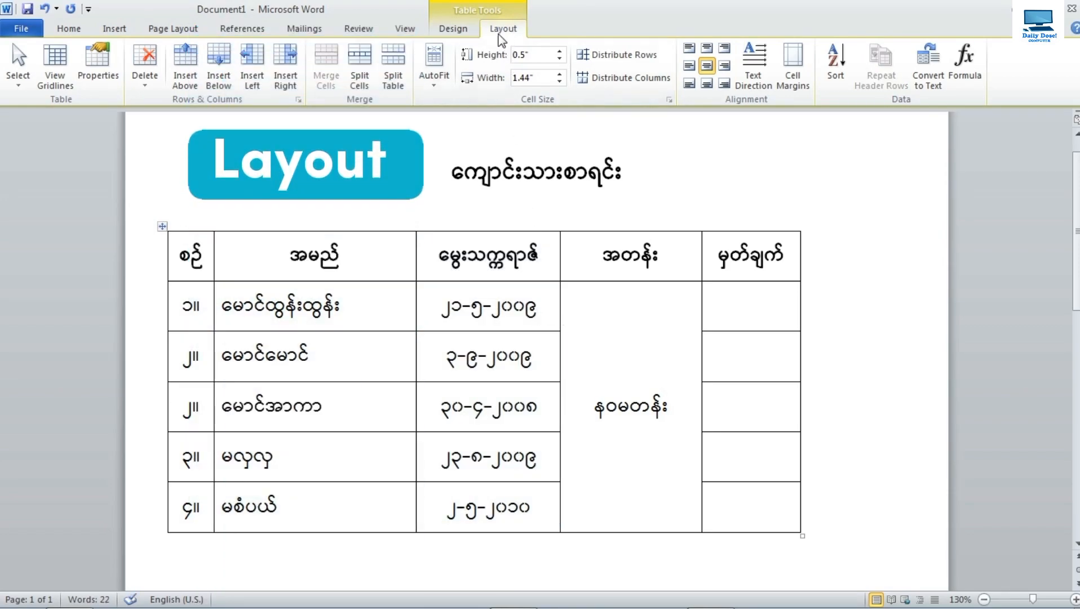
left_click(283, 66)
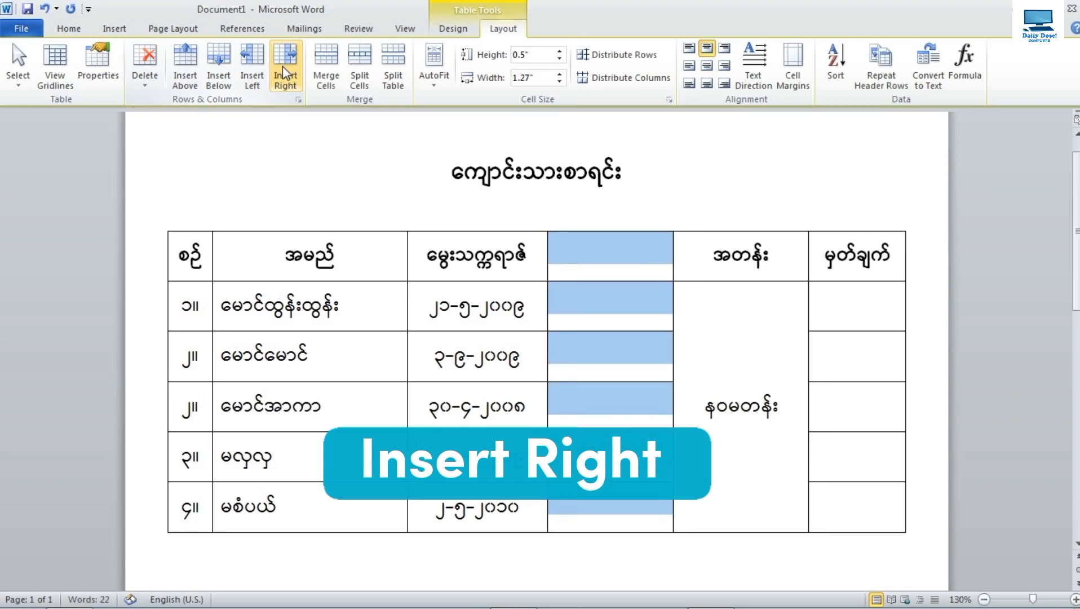
left_click(582, 369)
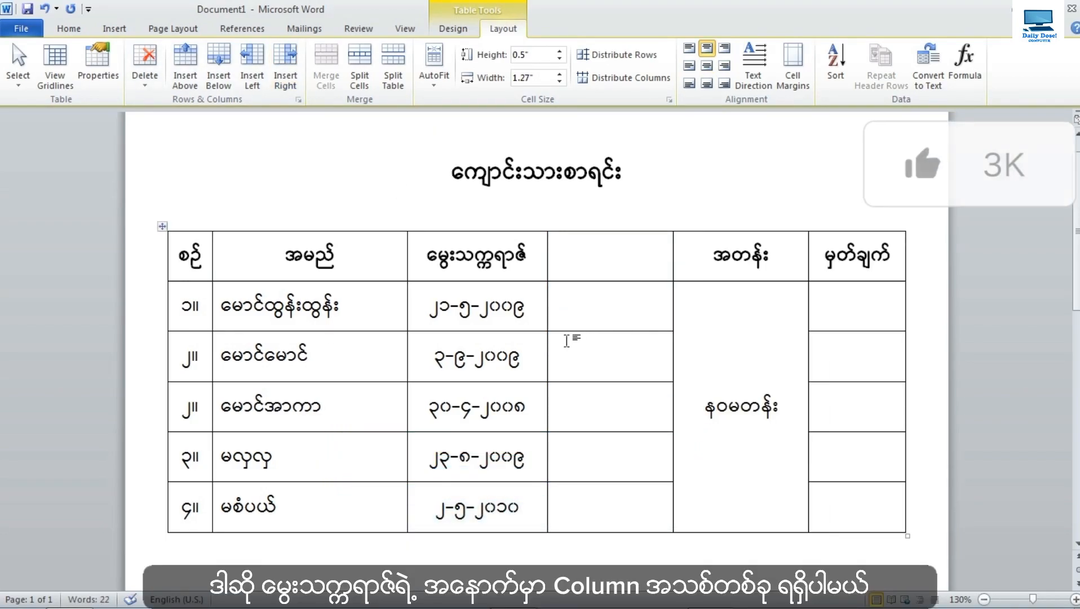
Step: Delete the empty column between the မွေးသက္ကရာဇ် and အတန်း columns
left_click_drag(552, 268, 613, 508)
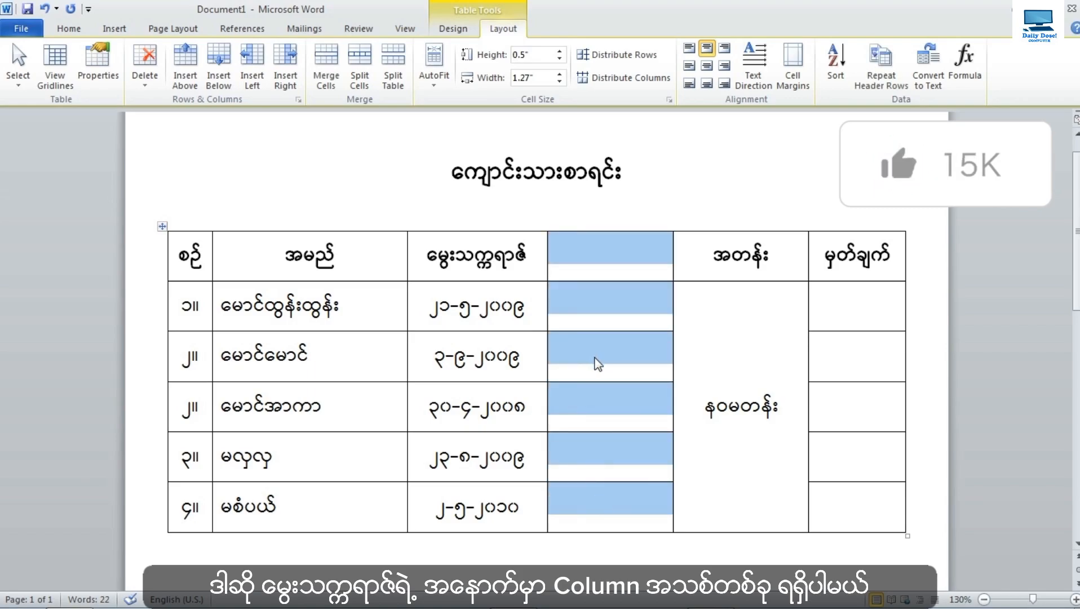
left_click(601, 395)
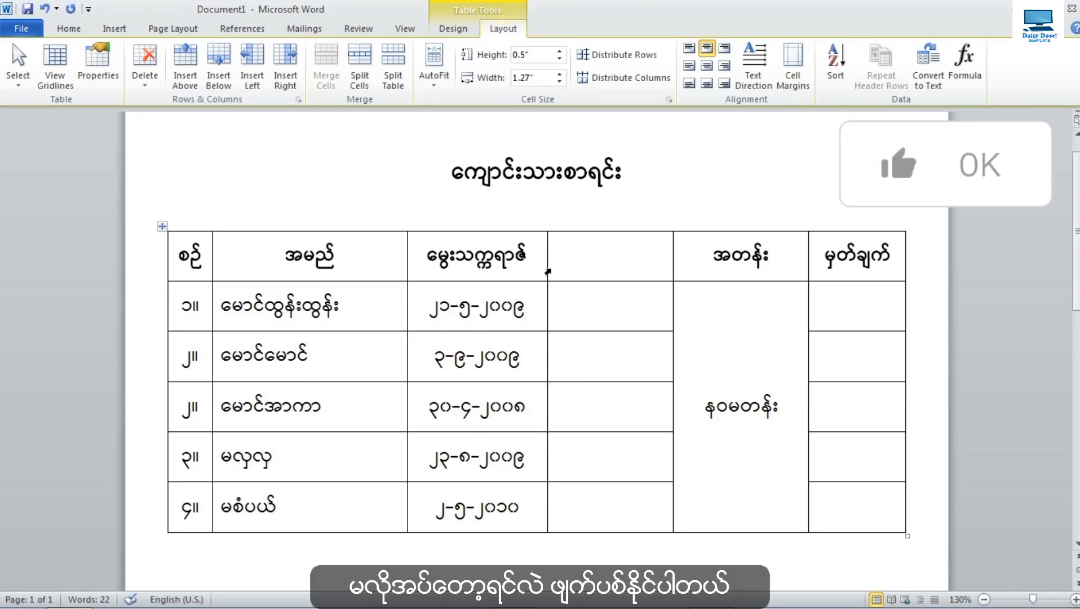
left_click(584, 309)
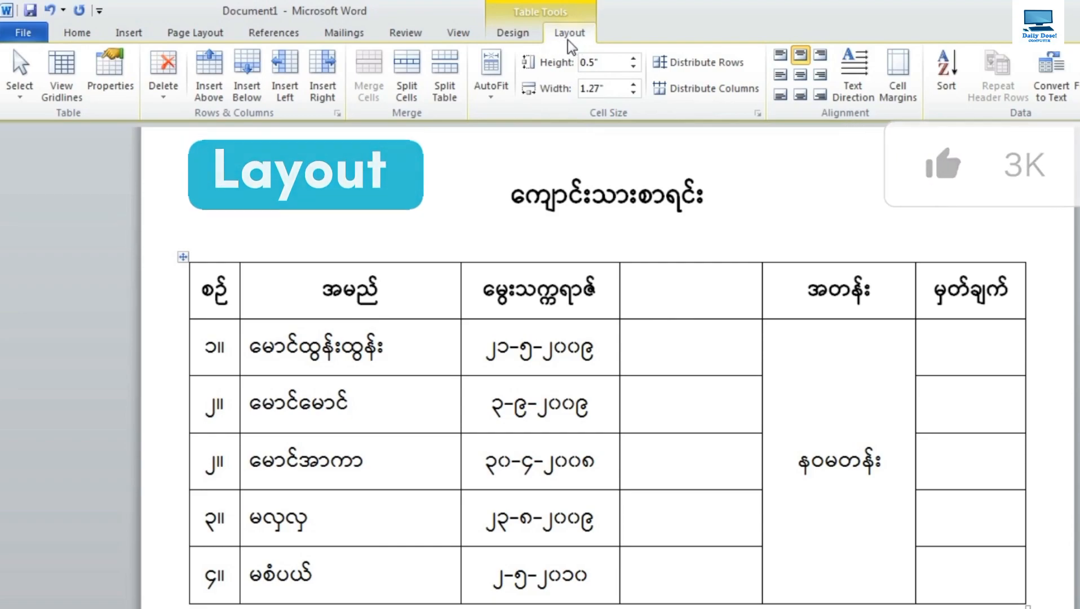
left_click(162, 99)
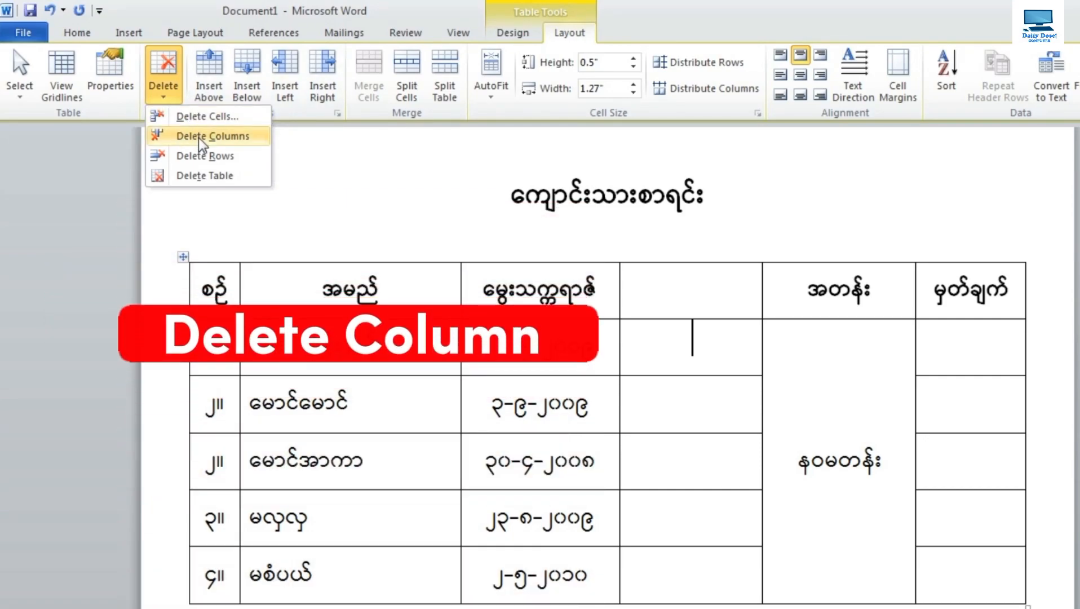
left_click(244, 137)
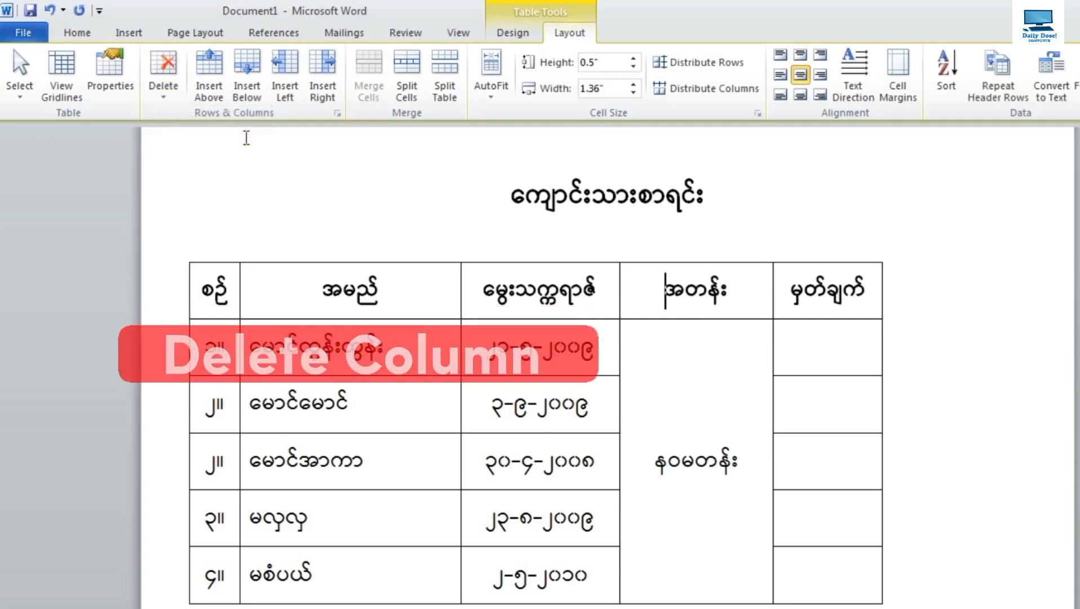